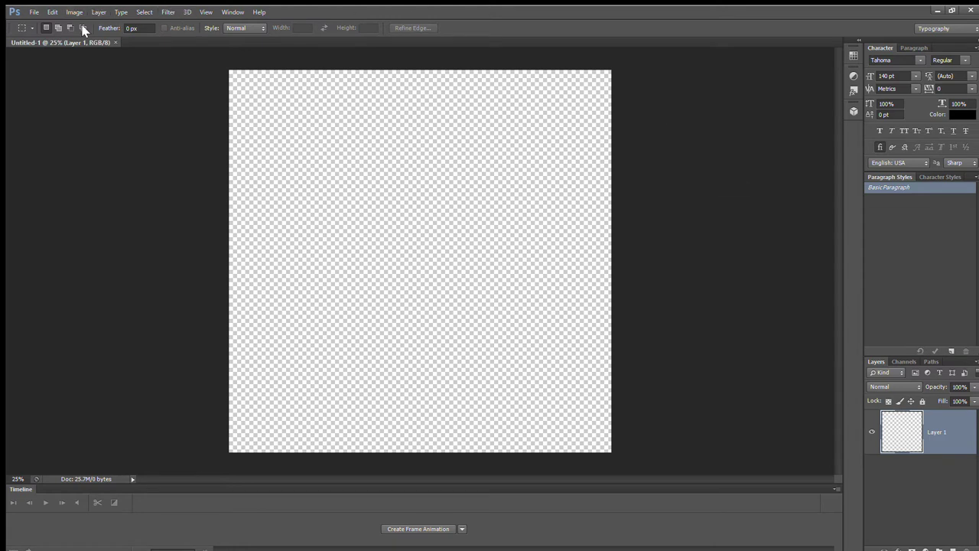
Step: Flatten the image and fill the background with white using the Paint Bucket
key("x")
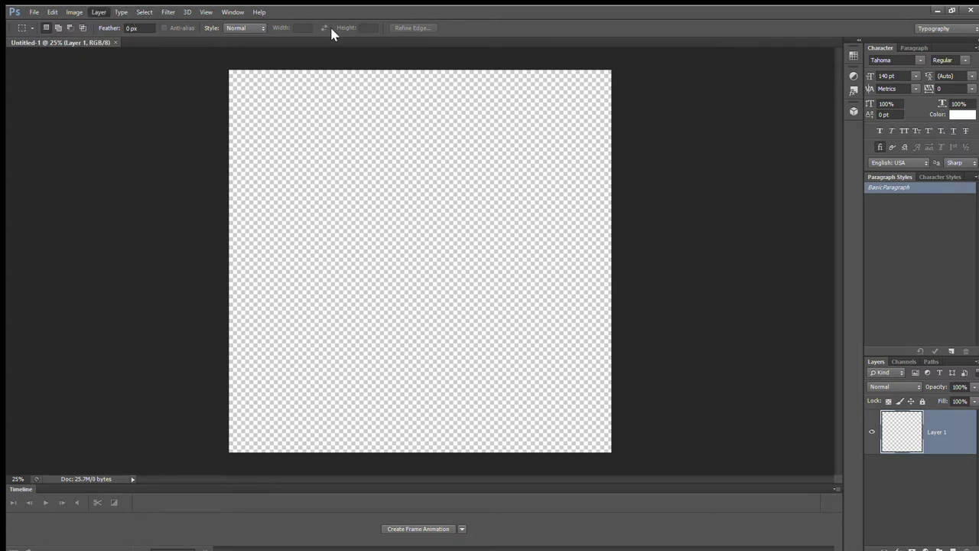
key("alt+l")
key("f")
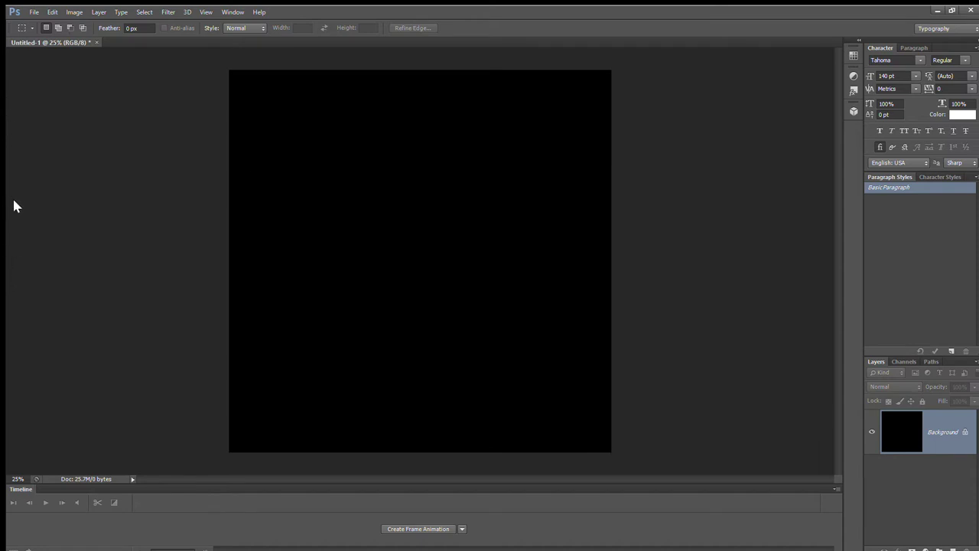
key("g")
left_click(369, 195)
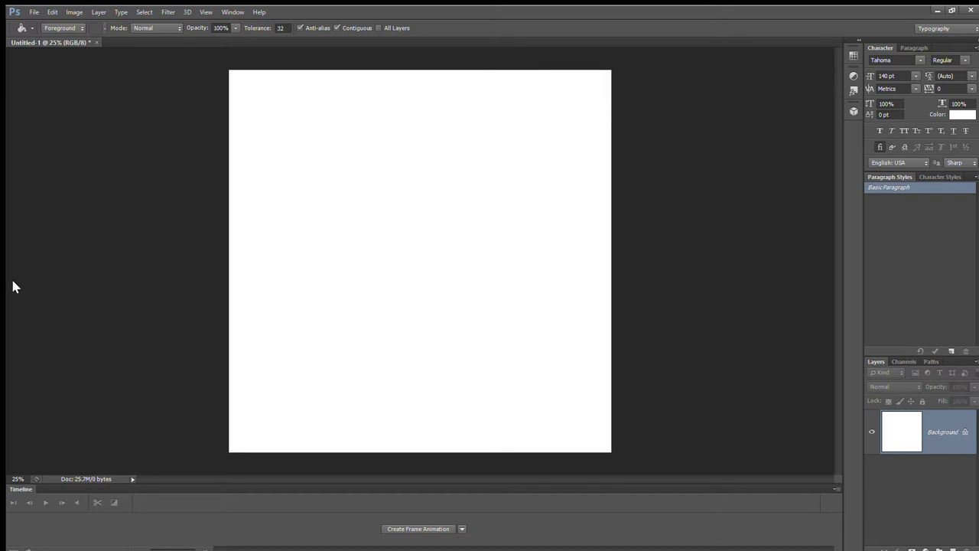
Step: Draw a vertical rounded rectangle about 252 by 1228 px with 80 px radius near the canvas center, with yellow fill and yellow stroke
key("u")
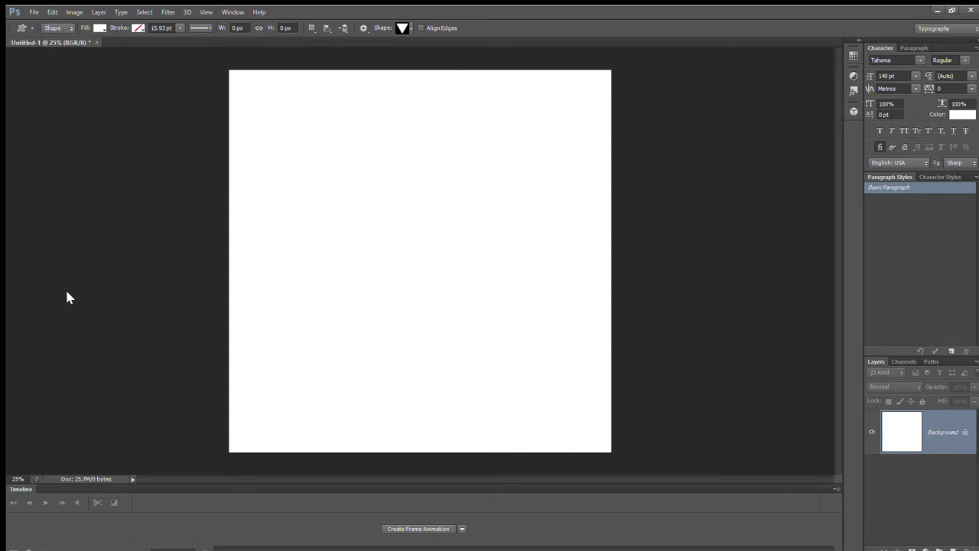
key("shift+u")
key("shift+u")
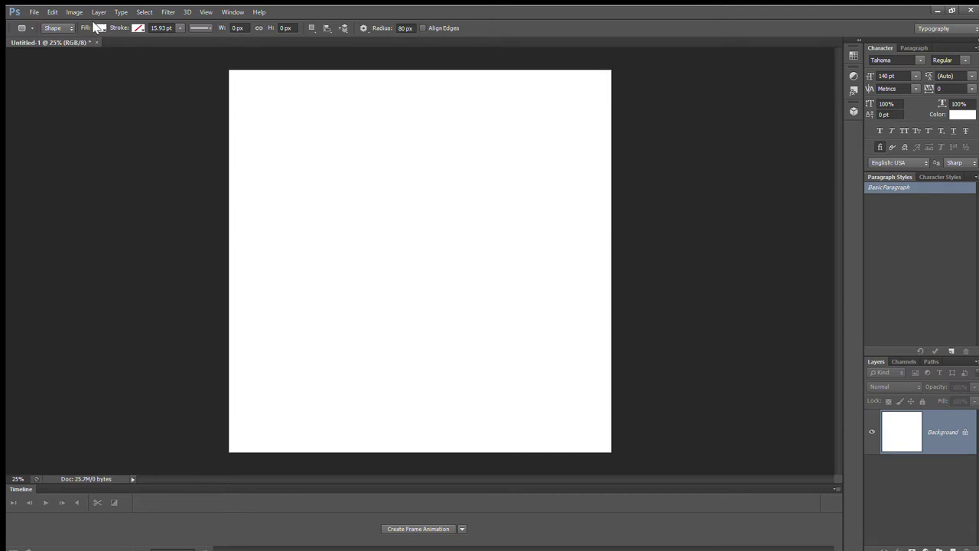
left_click(52, 87)
left_click(139, 27)
left_click(85, 75)
left_click_drag(404, 173, 436, 329)
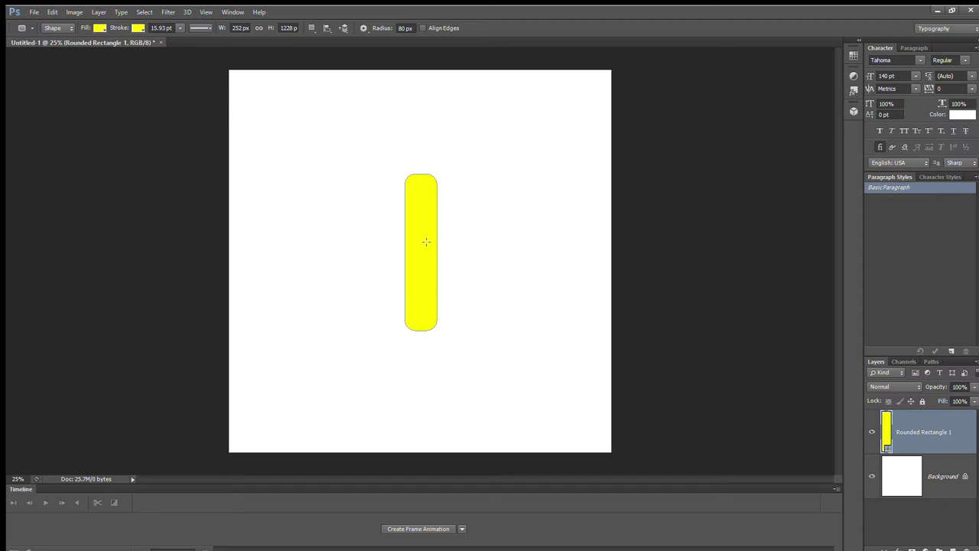
Step: Rotate the yellow bar about 67° counter-clockwise overall and move it to the upper part of the canvas, slightly right of center
key("ctrl+t")
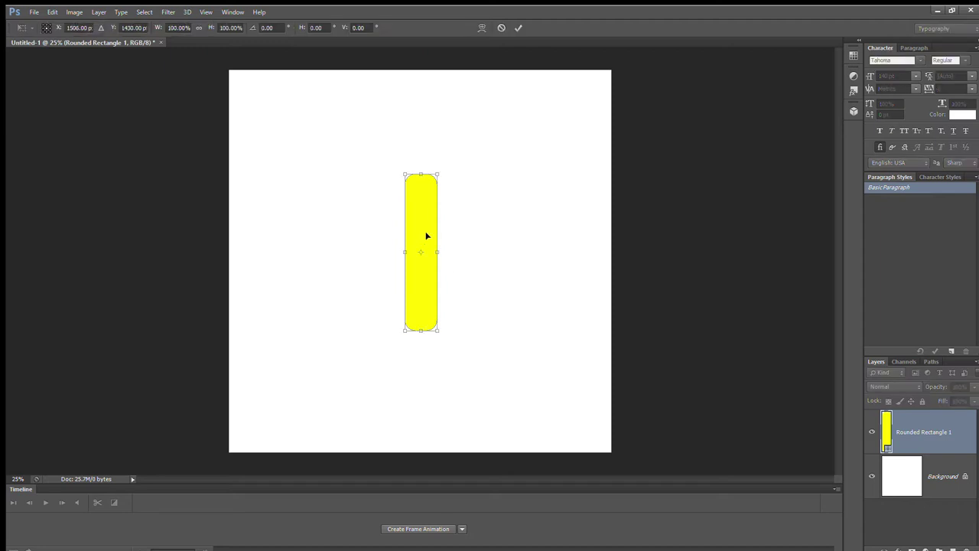
left_click_drag(454, 163, 336, 209)
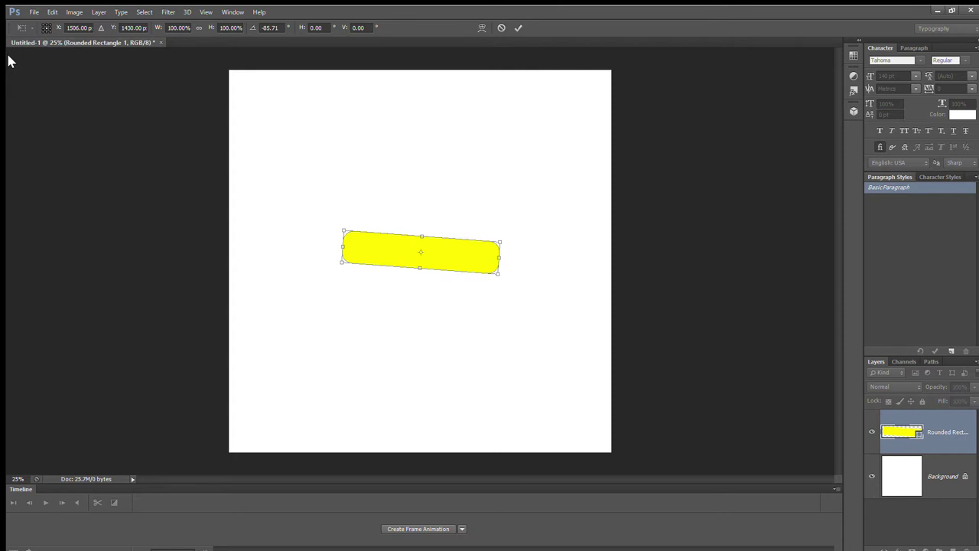
key("Return")
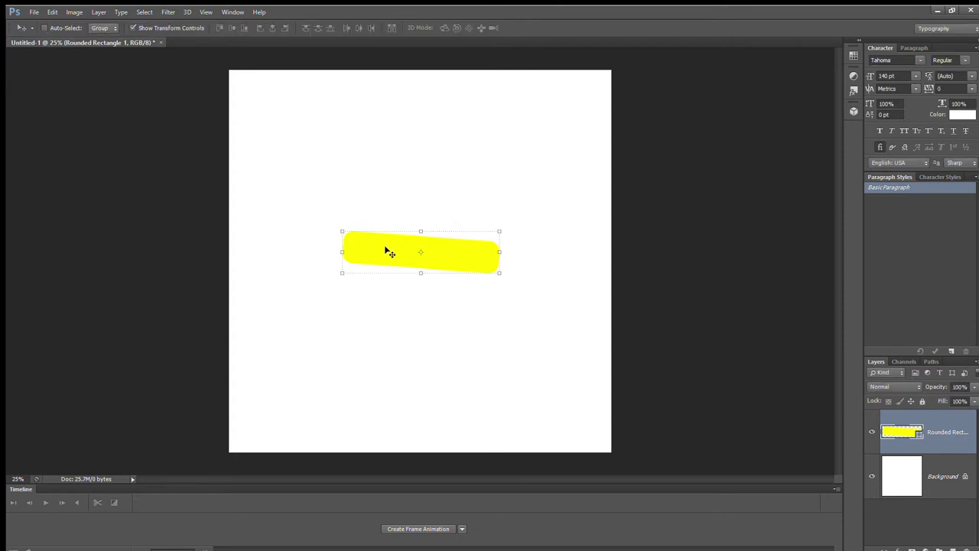
left_click_drag(384, 244, 419, 158)
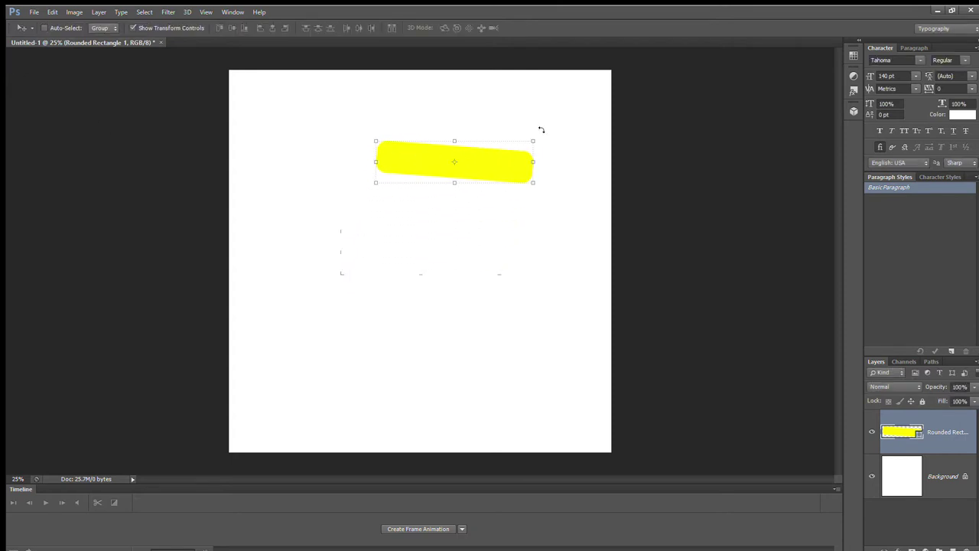
left_click_drag(539, 137, 542, 164)
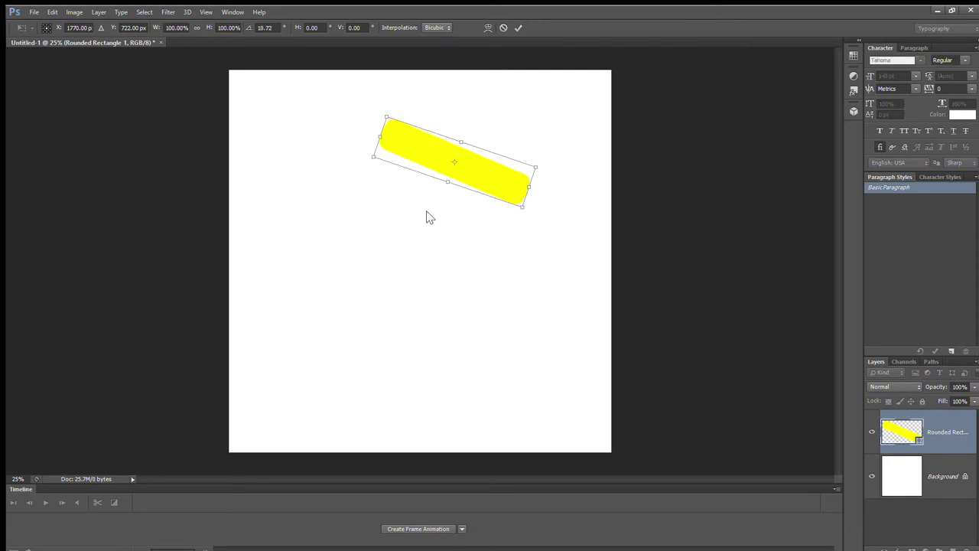
key("Return")
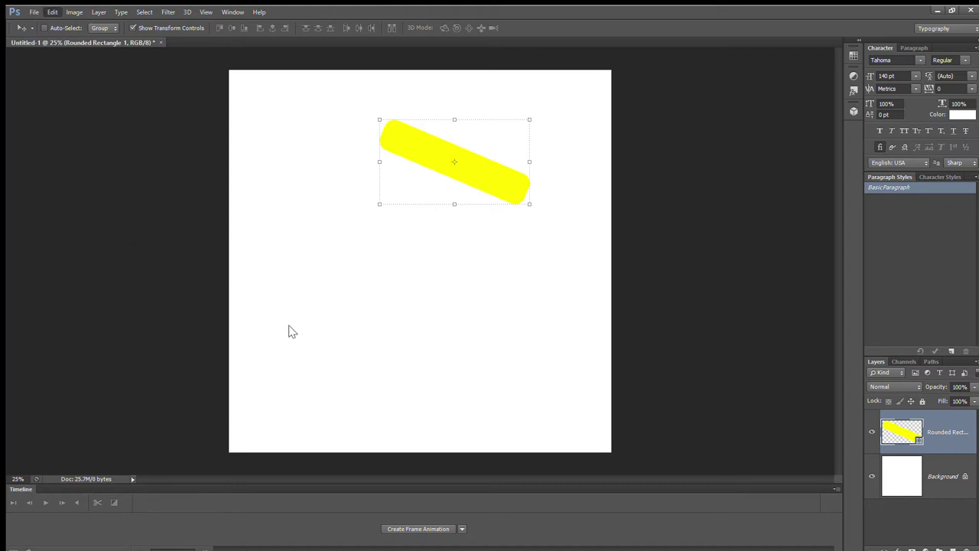
Step: Distort the yellow bar by its corners so it becomes longer and extends further toward the canvas's right edge
key("ctrl+t")
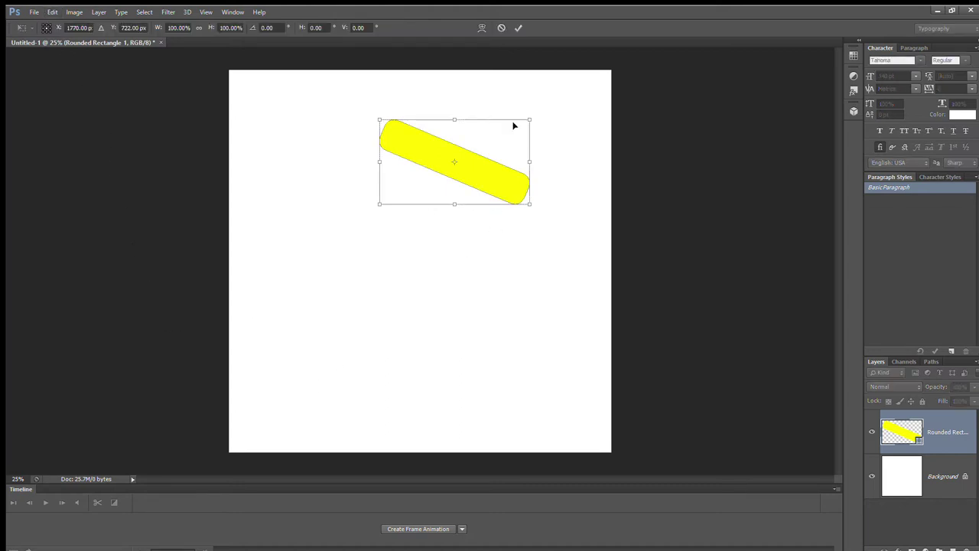
left_click_drag(526, 116, 563, 119)
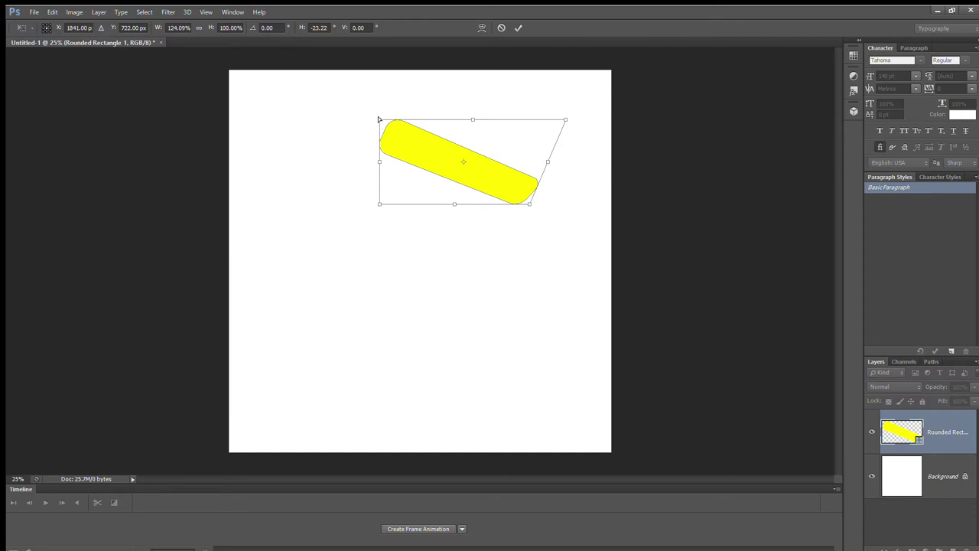
left_click_drag(375, 116, 377, 107)
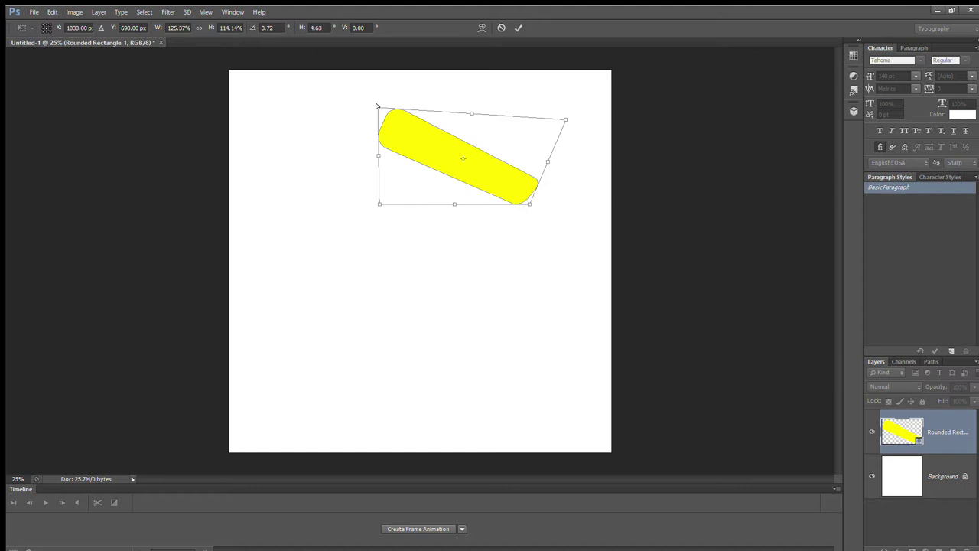
left_click_drag(563, 118, 569, 115)
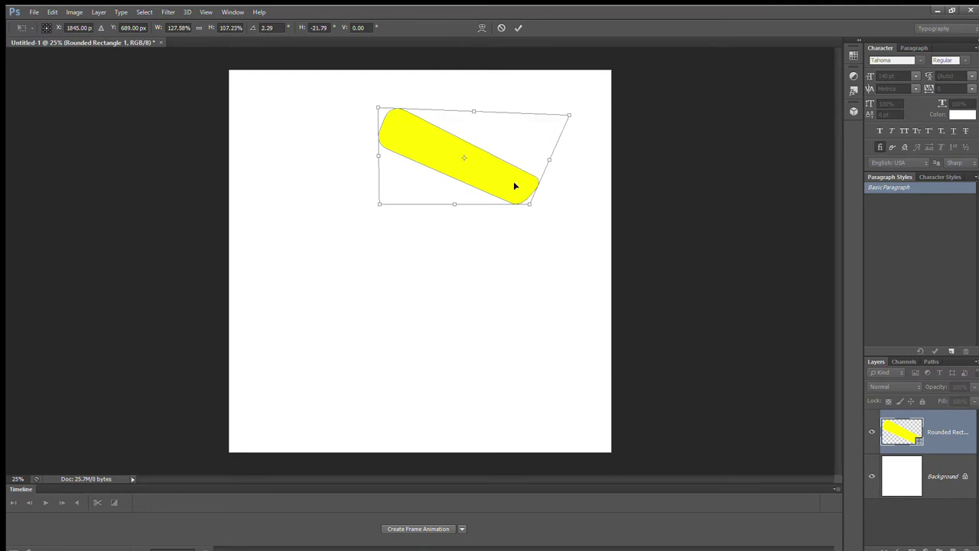
left_click_drag(529, 204, 551, 206)
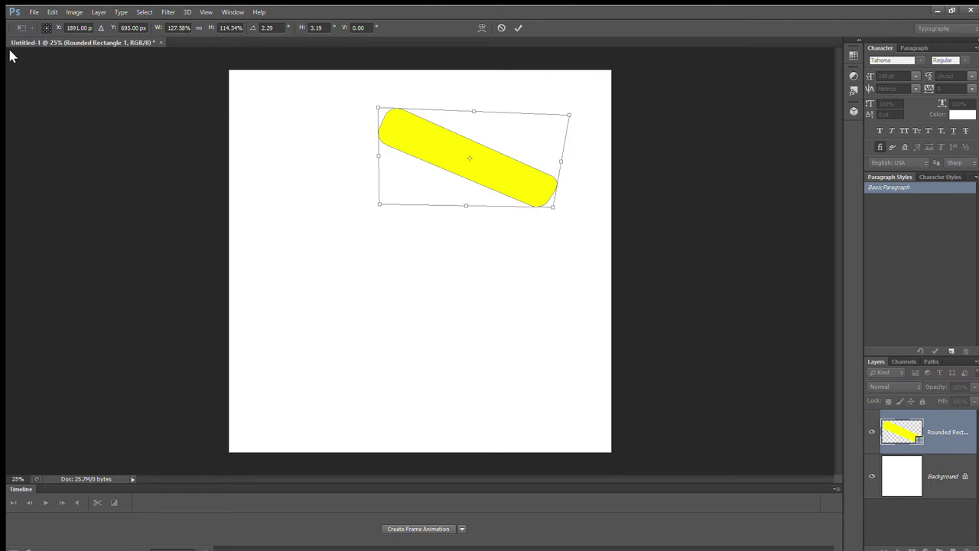
key("Return")
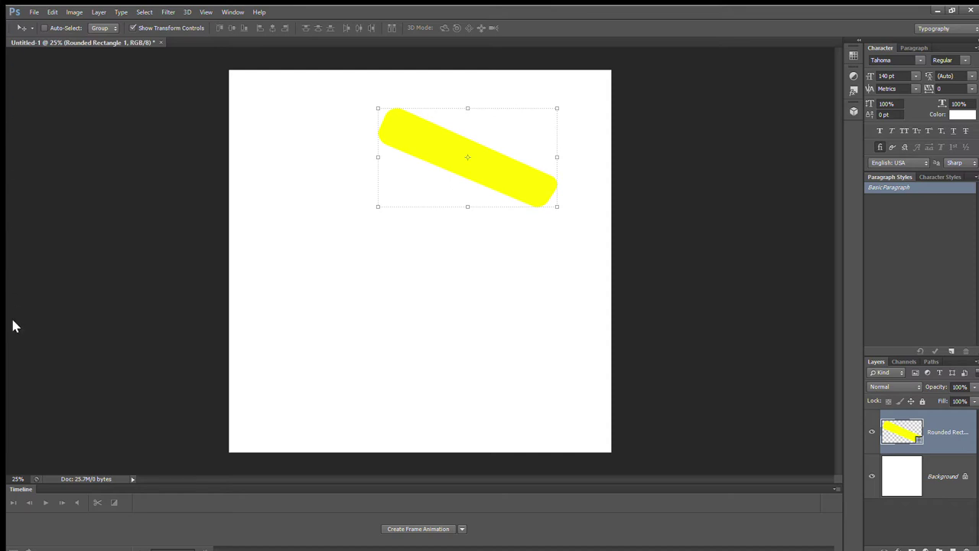
Step: Draw a rounded inverted-triangle custom shape about 1560 by 1913 px and place it below the yellow bar, slightly left of center
key("u")
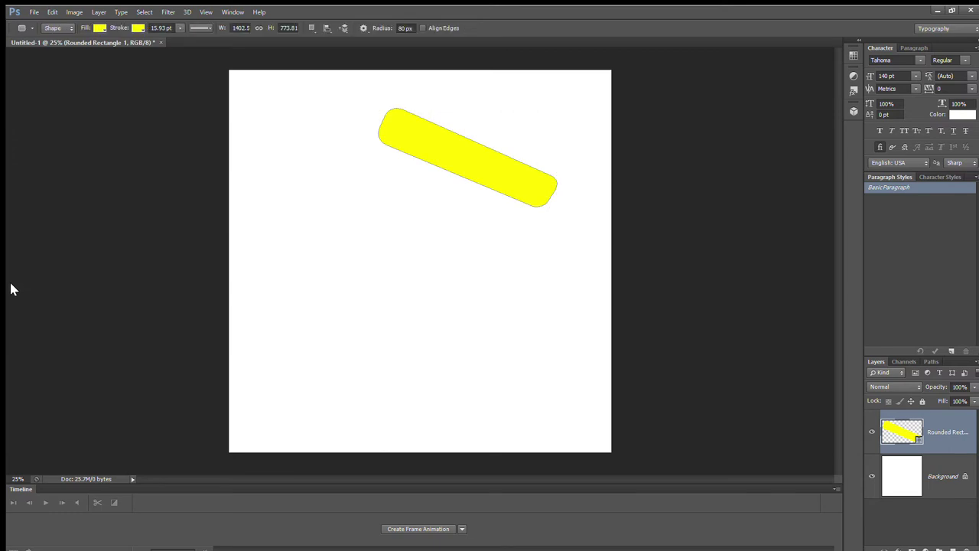
key("shift+u")
key("shift+u")
key("shift+u")
key("shift+u")
left_click_drag(515, 228, 416, 350)
key("v")
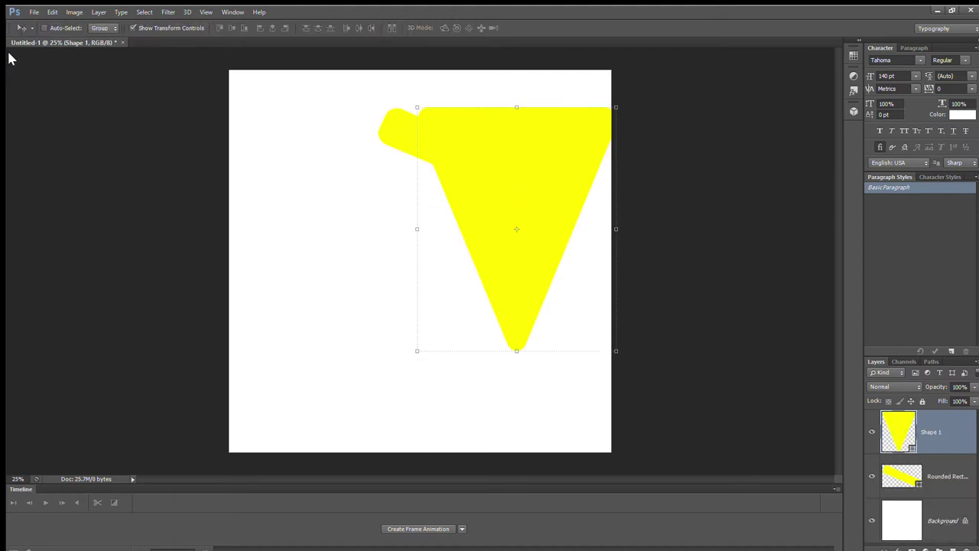
left_click_drag(458, 176, 368, 248)
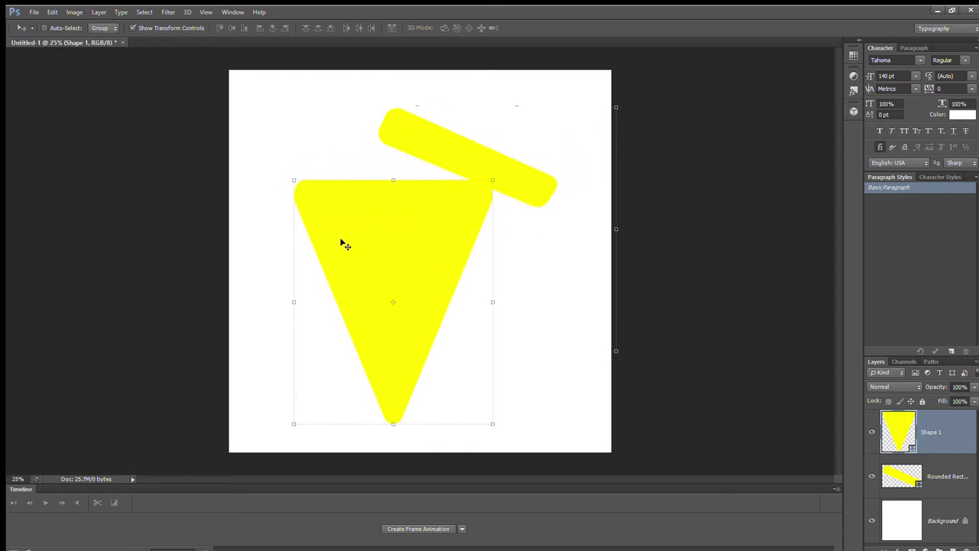
Step: Set both the fill and the stroke of the triangle to dark brown
key("u")
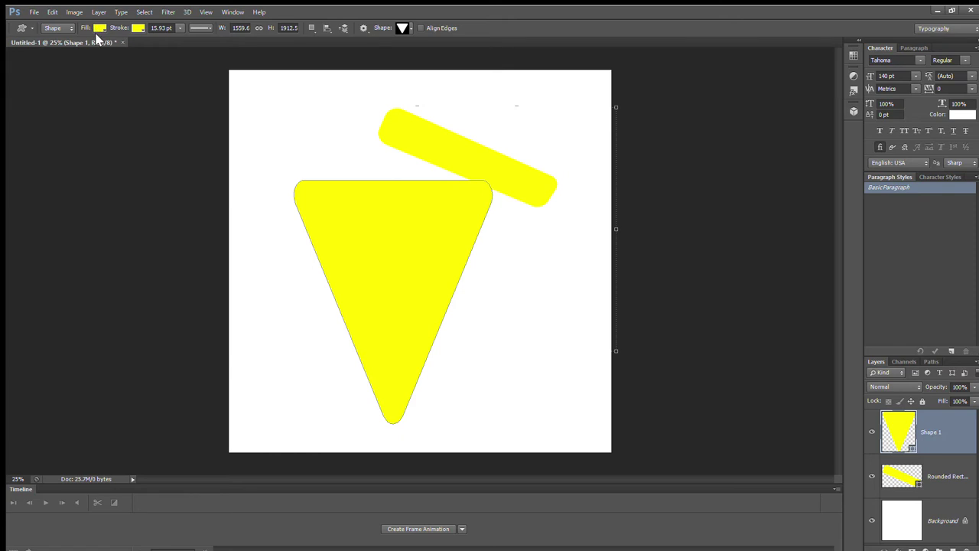
left_click(102, 131)
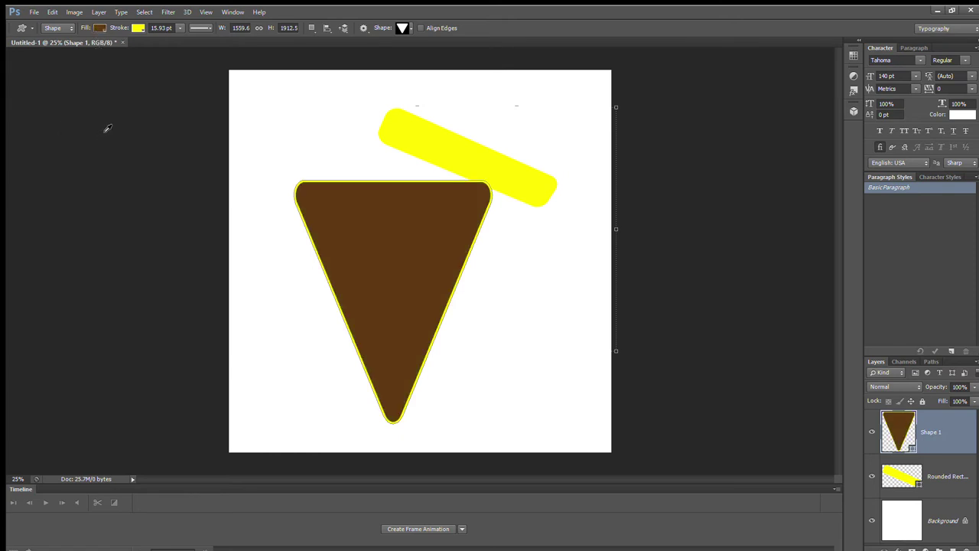
left_click(136, 28)
left_click(141, 130)
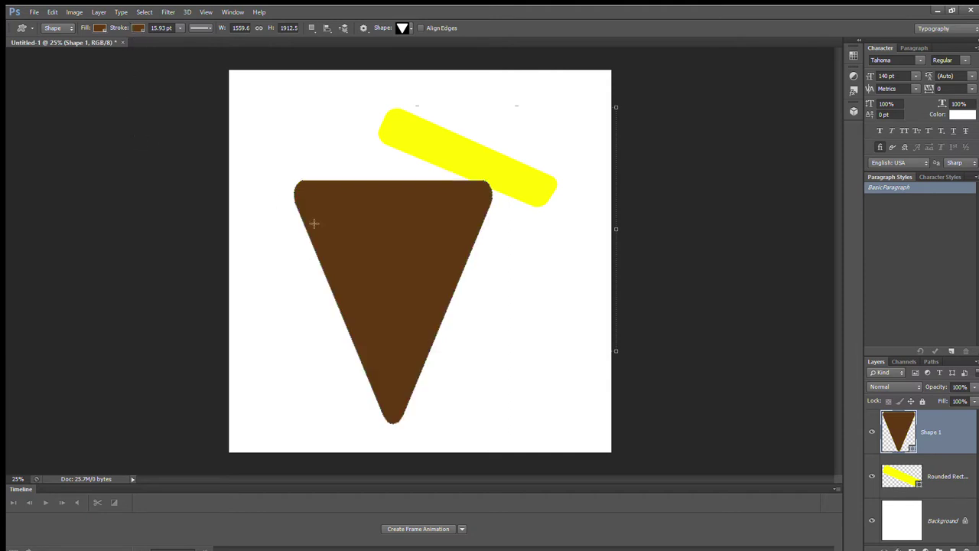
Step: Distort the brown triangle so its upper edge runs along the underside of the yellow bar and its tip points to the lower left
left_click(10, 54)
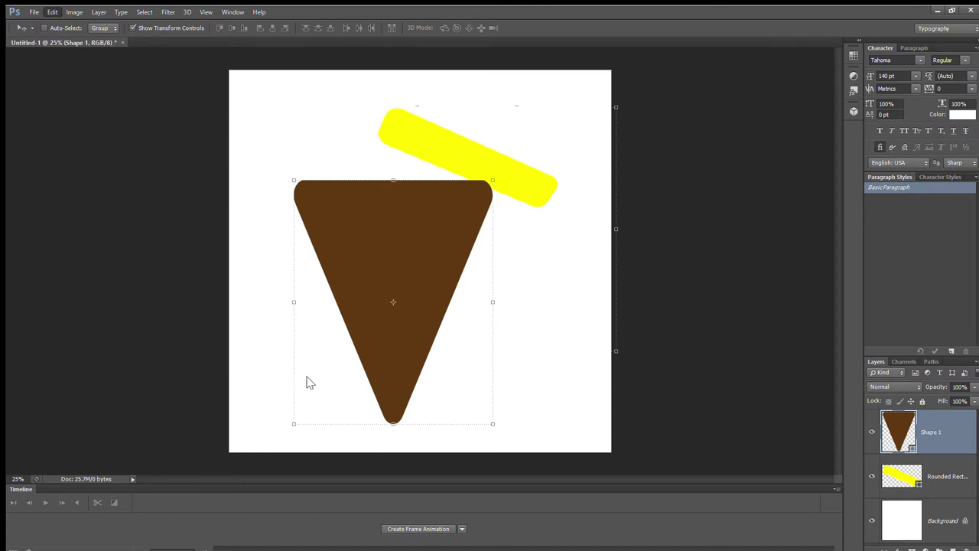
key("ctrl+t")
left_click_drag(428, 223, 403, 249)
left_click_drag(463, 205, 528, 206)
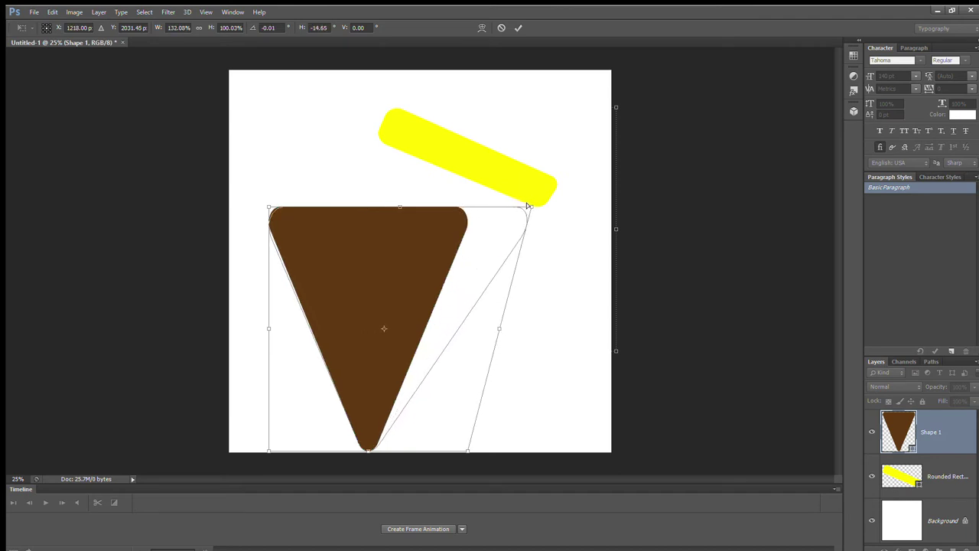
left_click_drag(264, 205, 378, 145)
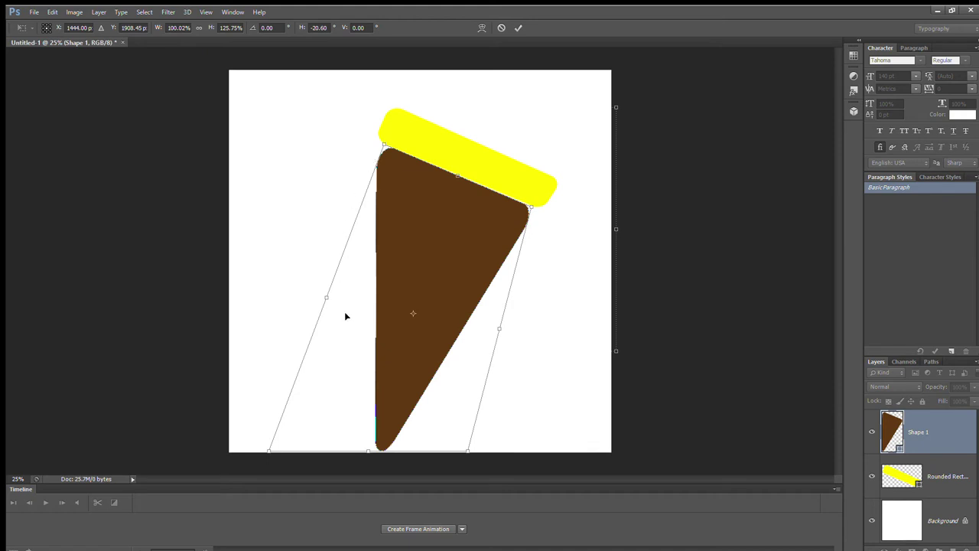
left_click_drag(368, 451, 313, 370)
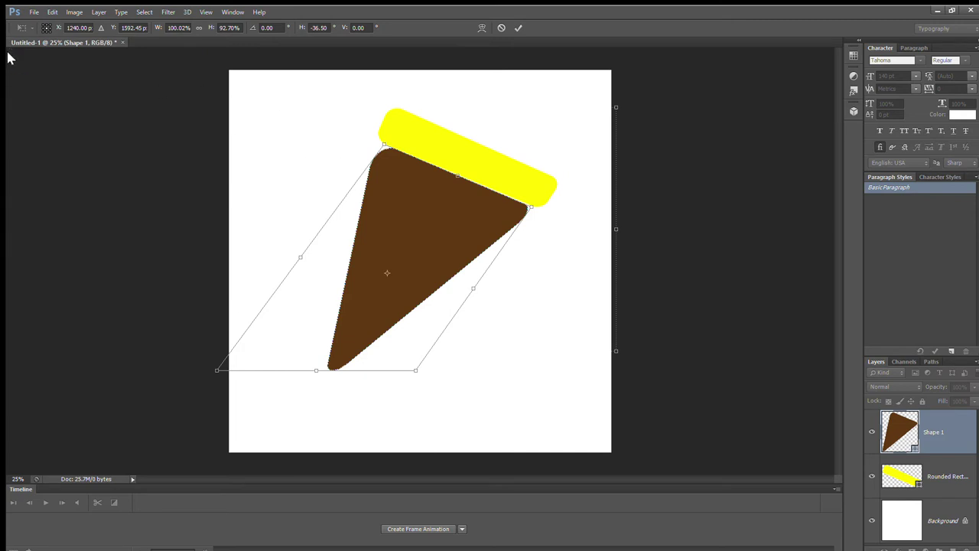
key("Return")
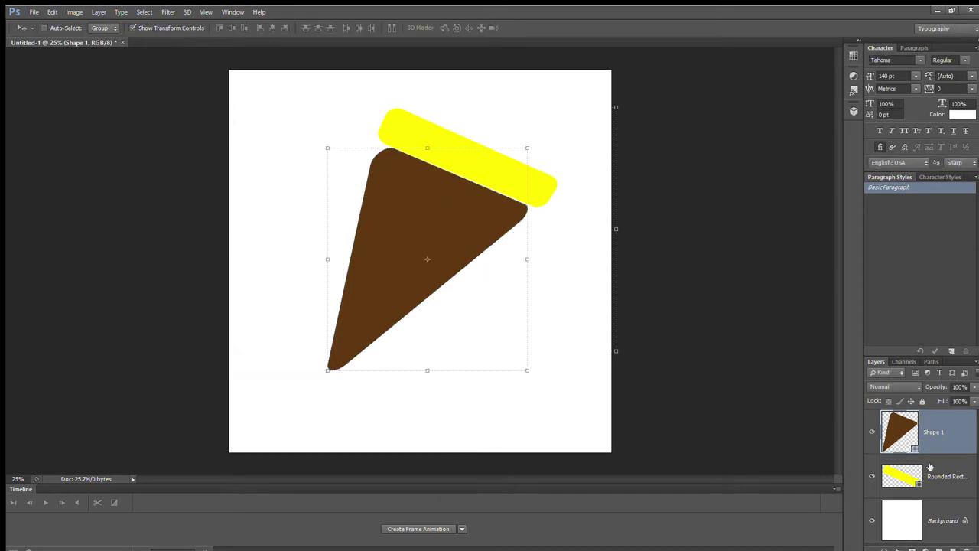
Step: Scale the yellow bar down to about 84% width and 91% height so it fits along the brown triangle's upper edge
left_click(961, 472)
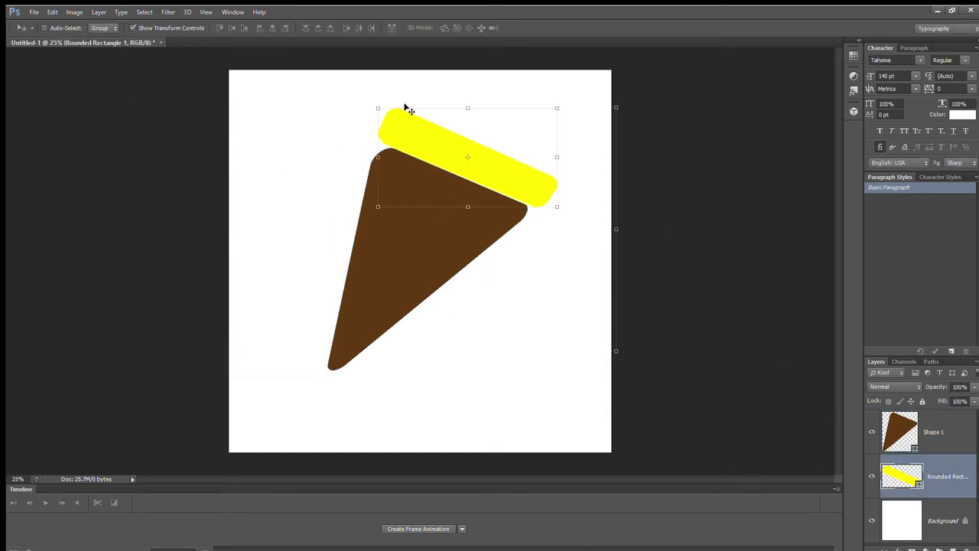
left_click_drag(377, 108, 388, 115)
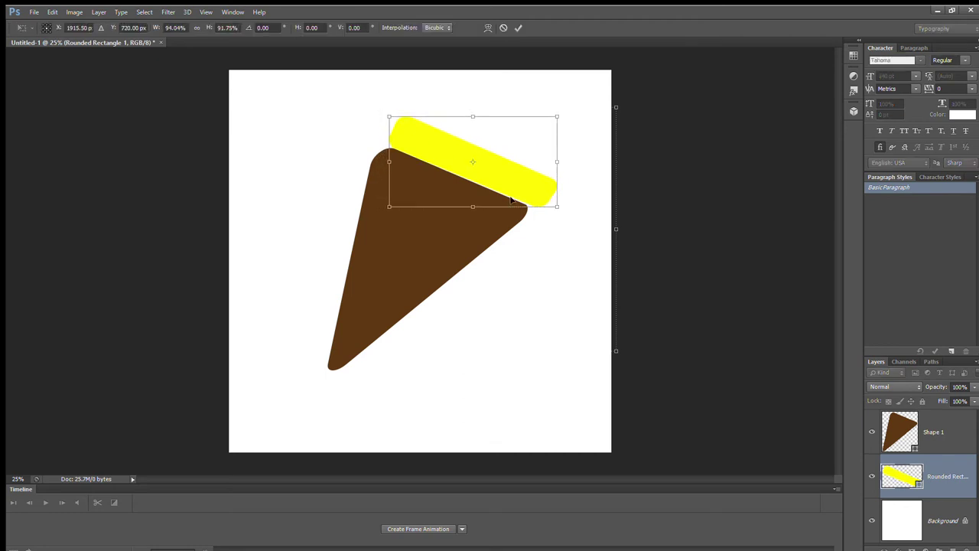
left_click_drag(557, 162, 547, 163)
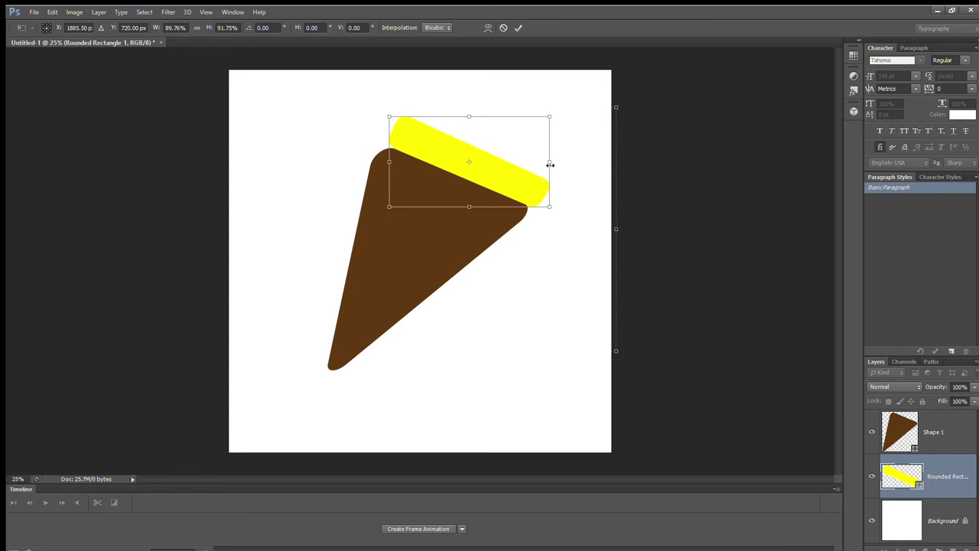
left_click_drag(547, 159, 540, 163)
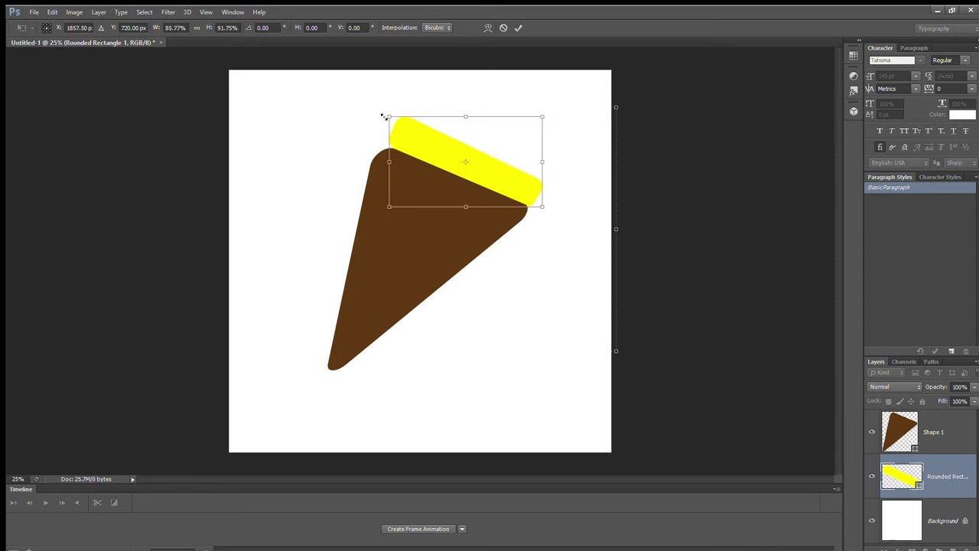
left_click_drag(389, 116, 389, 119)
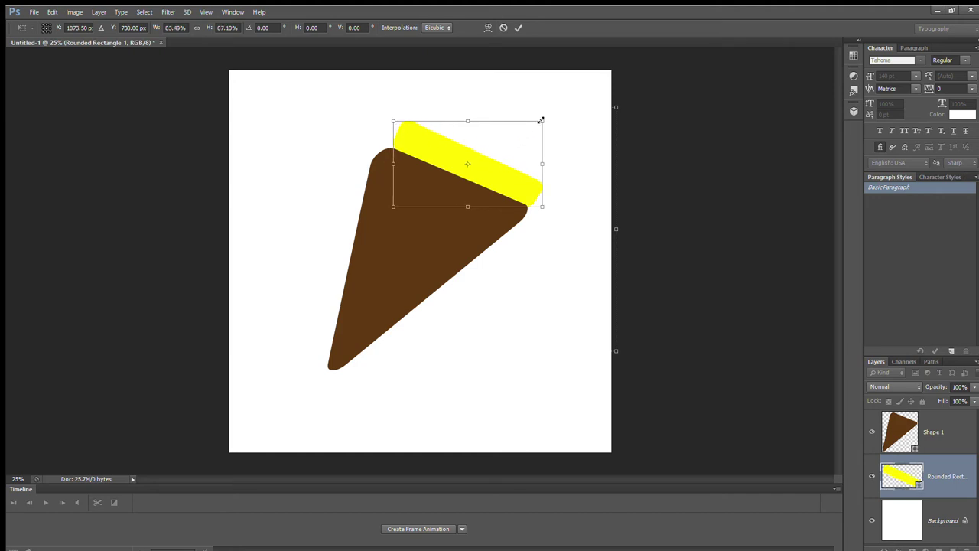
left_click_drag(541, 120, 543, 116)
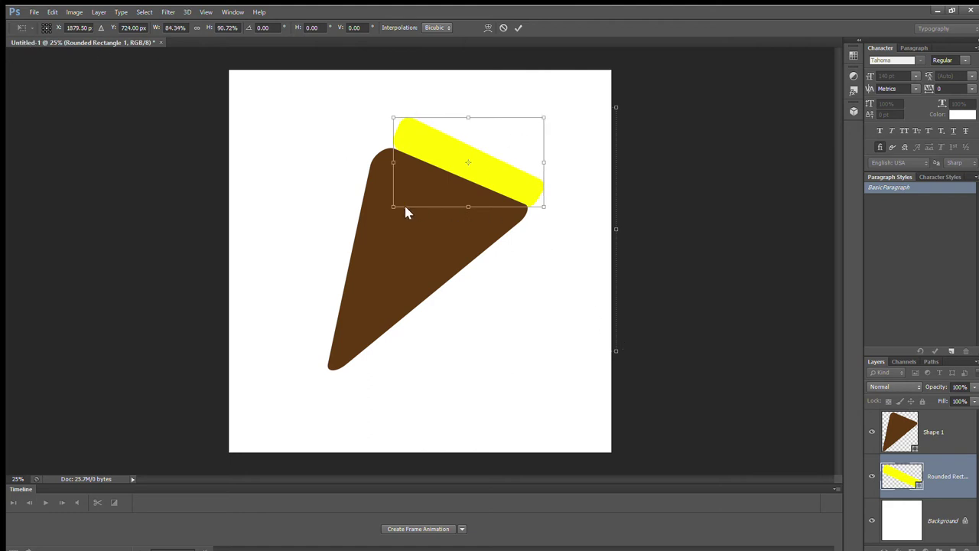
double_click(431, 218)
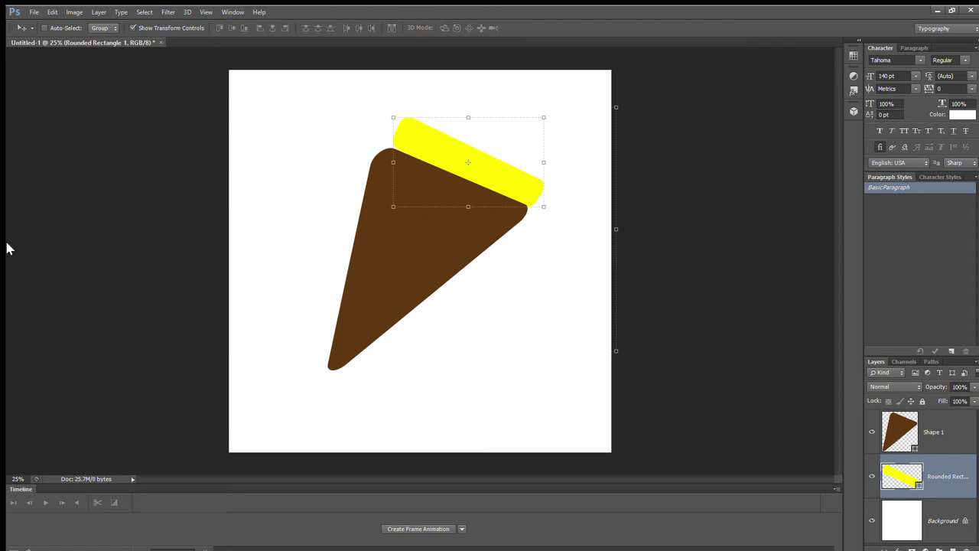
Step: Draw a small rounded rectangle about 136 by 152 px with an 80 px radius on the brown triangle and move its layer above the triangle
key("u")
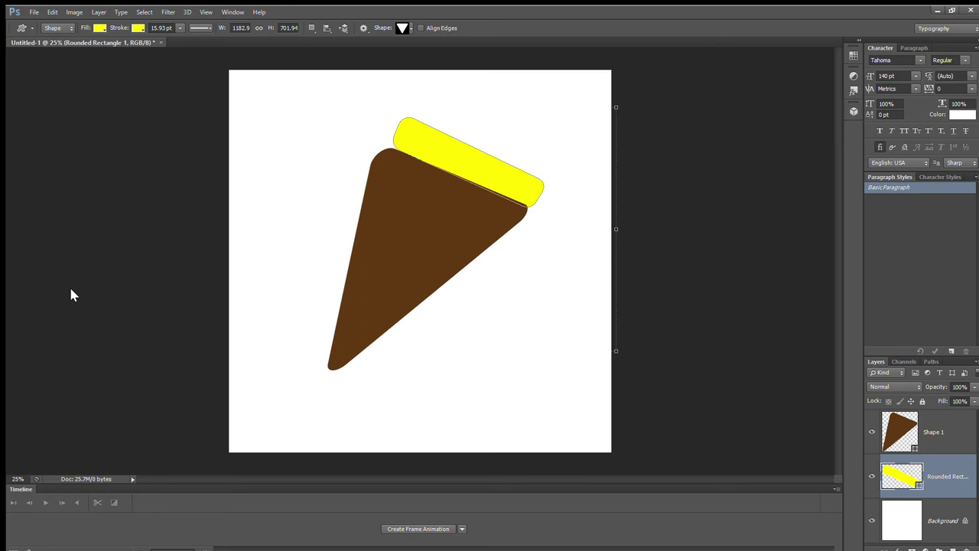
key("shift+u")
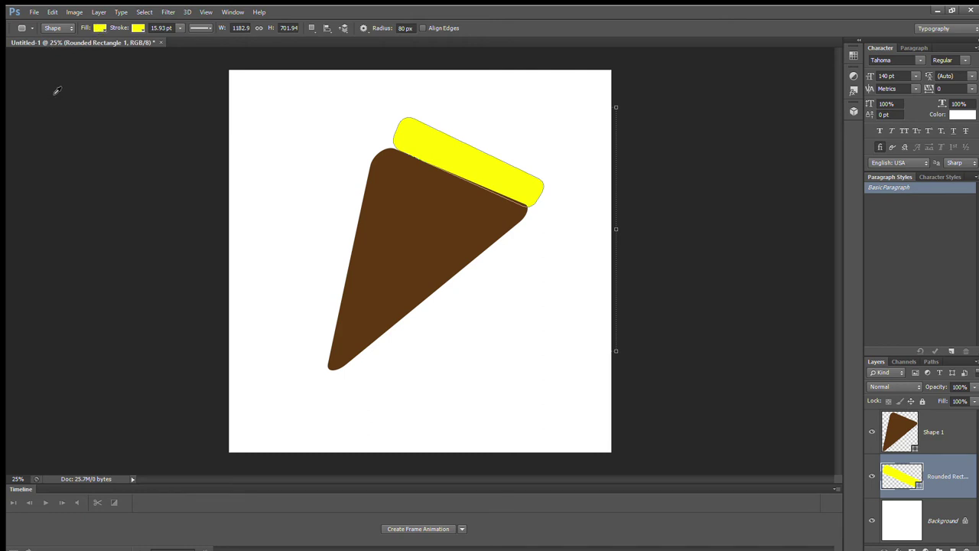
key("Return")
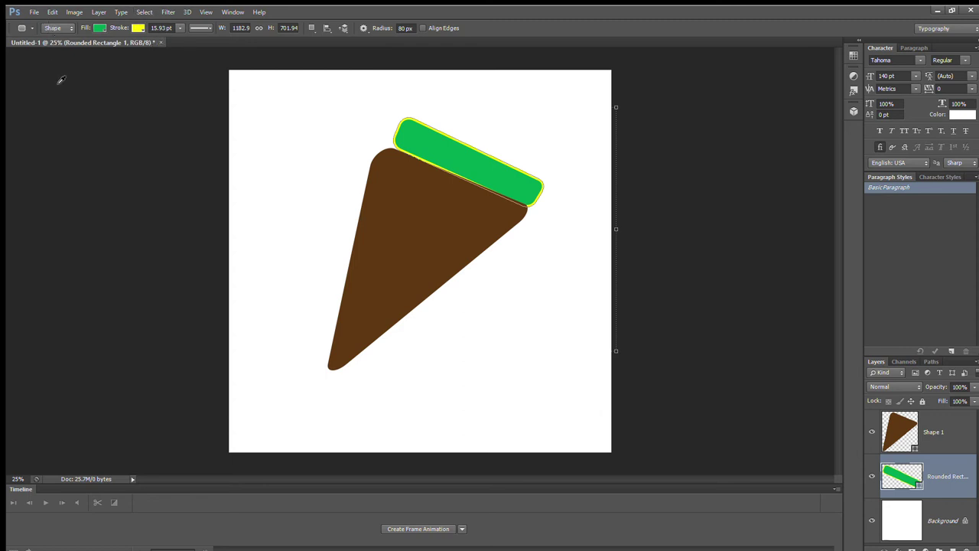
key("ctrl+z")
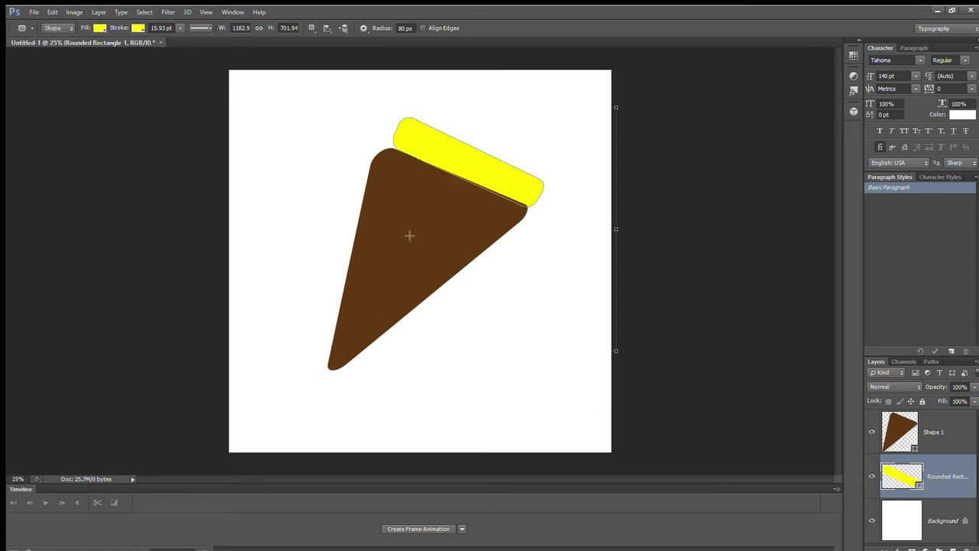
left_click(952, 548)
left_click_drag(390, 197, 411, 212)
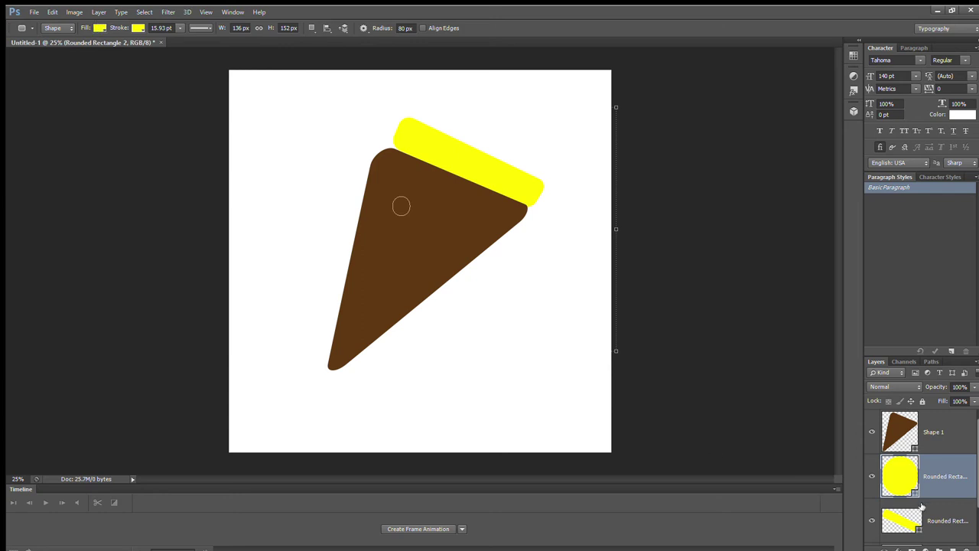
left_click_drag(940, 505, 938, 420)
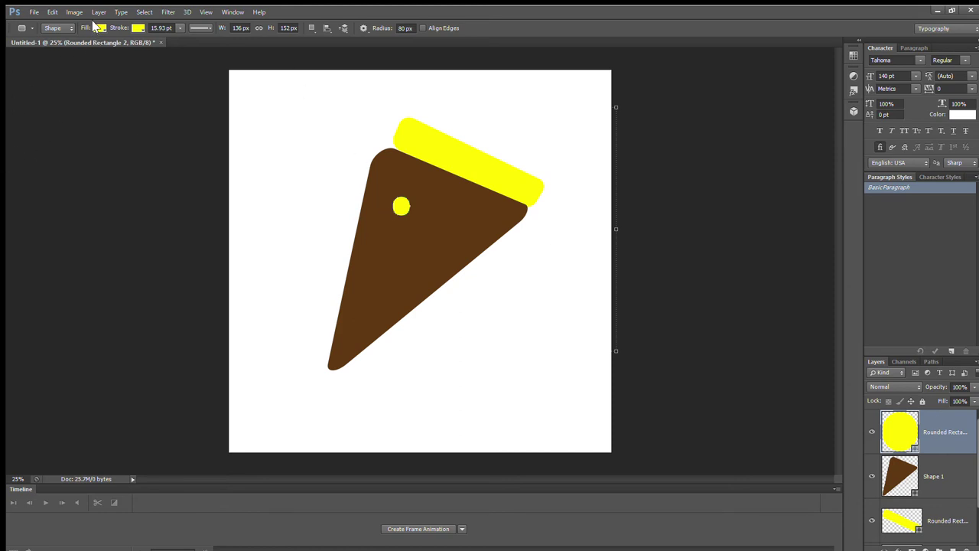
Step: Set both the fill and the stroke of the small rounded shape on the triangle to green
left_click(54, 75)
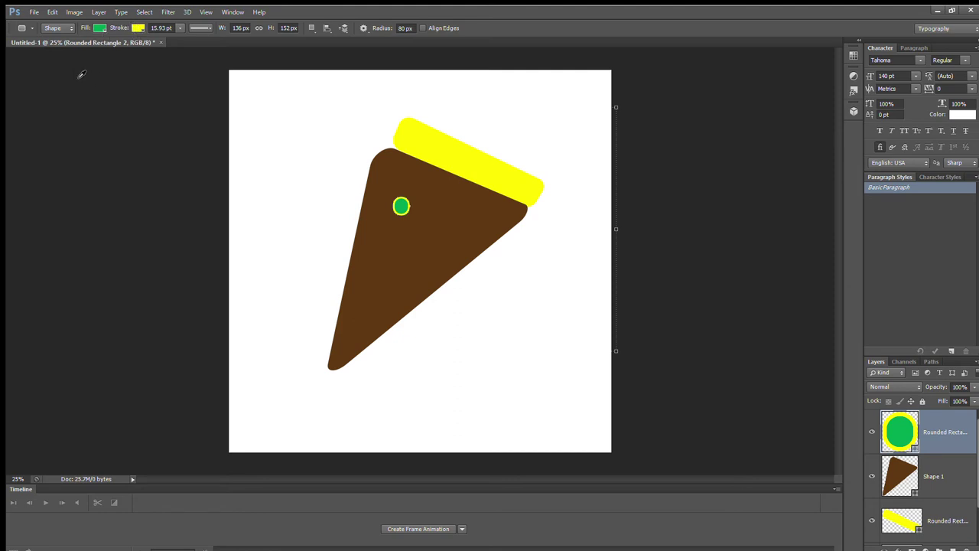
left_click(84, 75)
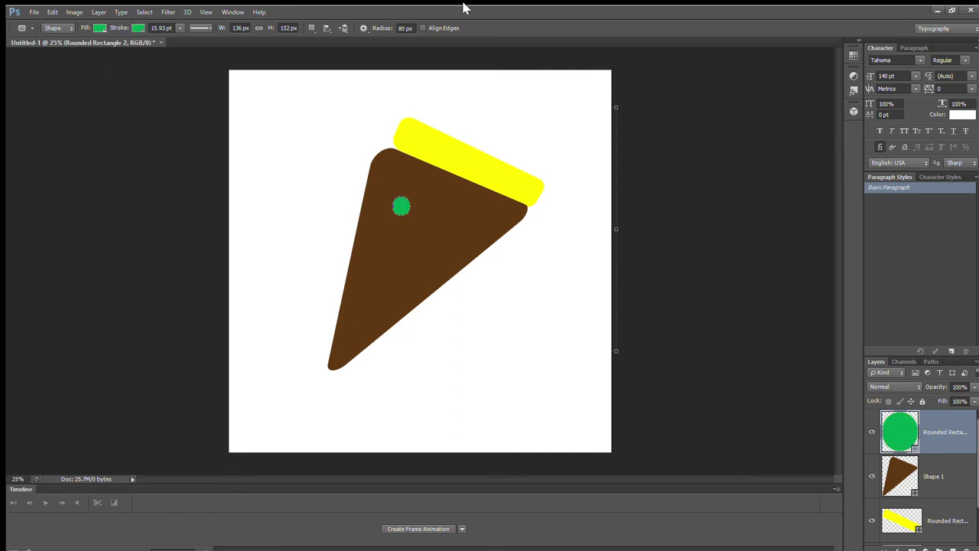
Step: Move the green circle into the brown triangle's upper-left corner and enlarge it to about 165% width and 158% height
key("v")
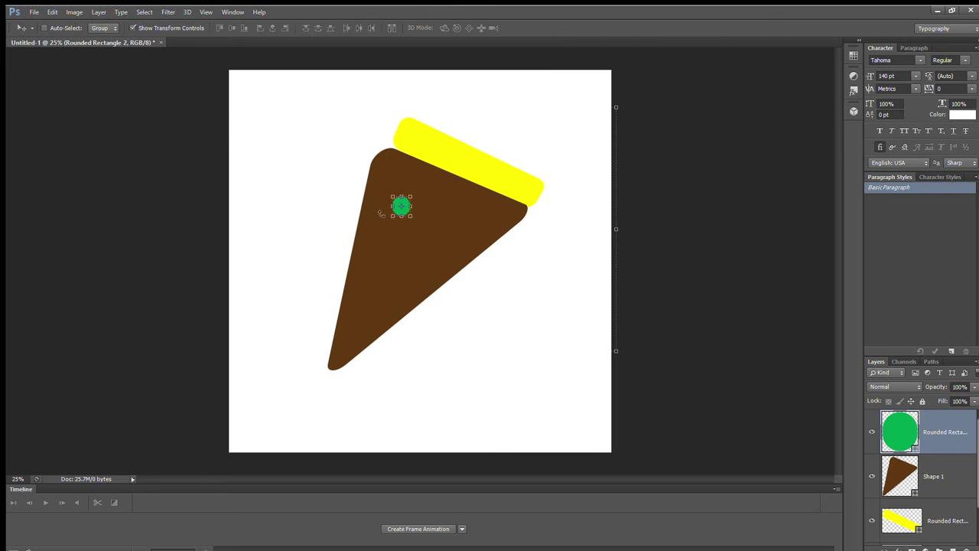
key("shift+Up")
key("shift+Up")
key("shift+Up")
key("shift+Up")
key("shift+Up")
key("shift+Up")
key("shift+Up")
key("shift+Up")
key("shift+Up")
key("shift+Up")
key("shift+Up")
key("shift+Up")
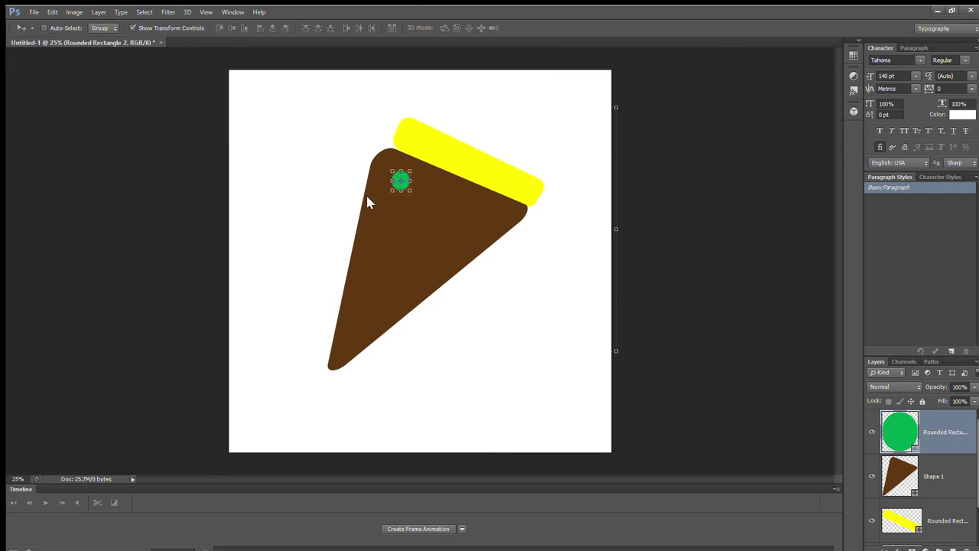
key("shift+Left")
key("shift+Left")
key("shift+Left")
key("shift+Left")
key("shift+Up")
left_click_drag(402, 189, 412, 201)
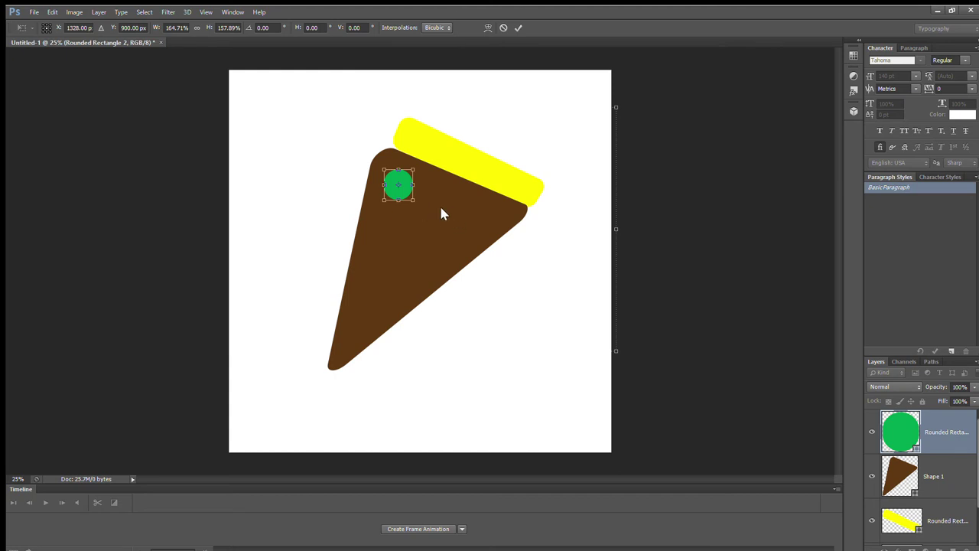
key("Return")
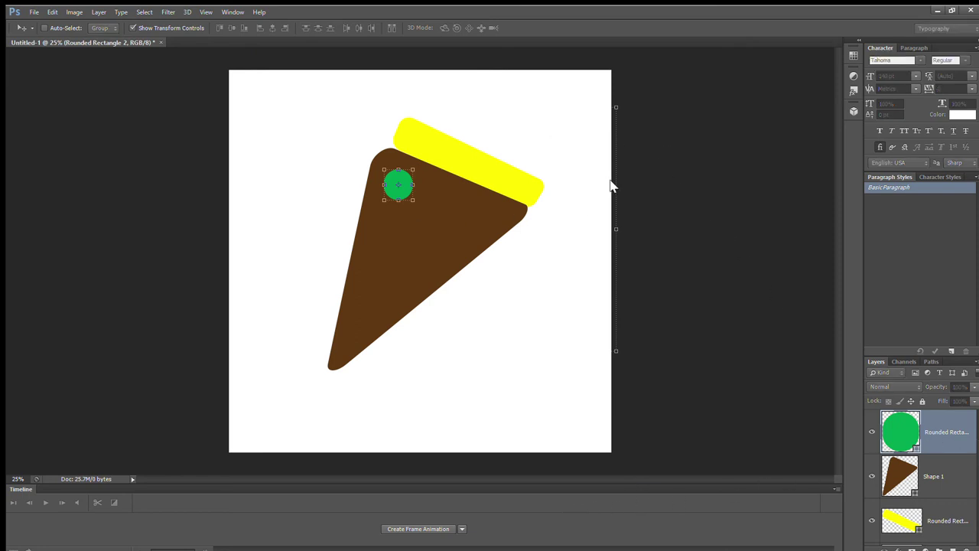
Step: Duplicate the green circle and place a larger copy to its right and slightly lower, beneath the yellow bar
key("ctrl+j")
key("shift+Right")
key("shift+Right")
key("shift+Right")
key("shift+Right")
key("shift+Right")
key("shift+Right")
key("shift+Right")
key("shift+Right")
key("shift+Right")
key("shift+Right")
key("shift+Right")
key("shift+Right")
key("shift+Right")
key("shift+Right")
key("shift+Right")
key("shift+Right")
key("shift+Down")
key("shift+Down")
key("shift+Down")
key("shift+Down")
key("shift+Down")
key("shift+Down")
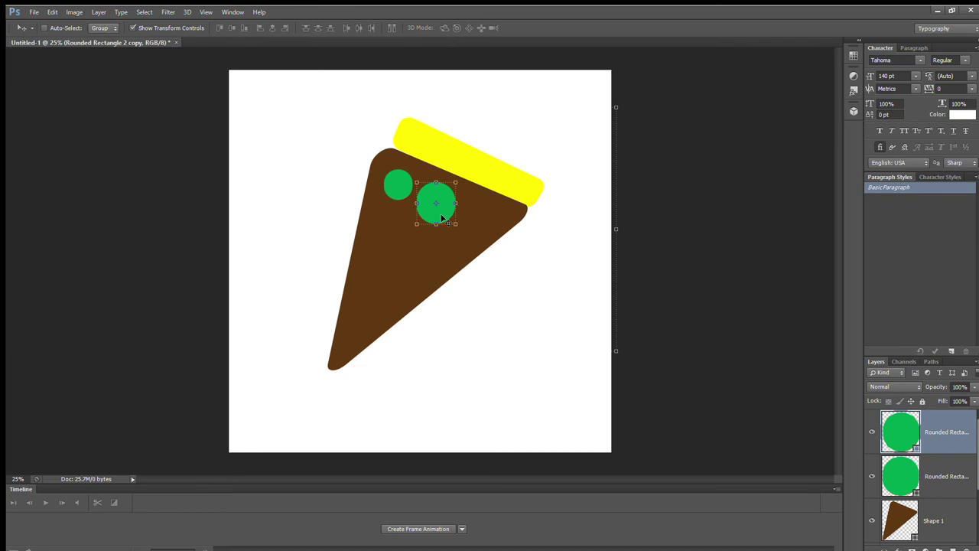
Step: Scale the second green circle to about 51% by 78%, and rescale the result to about 167% width and 119% height
key("ctrl+t")
left_click_drag(416, 223, 435, 215)
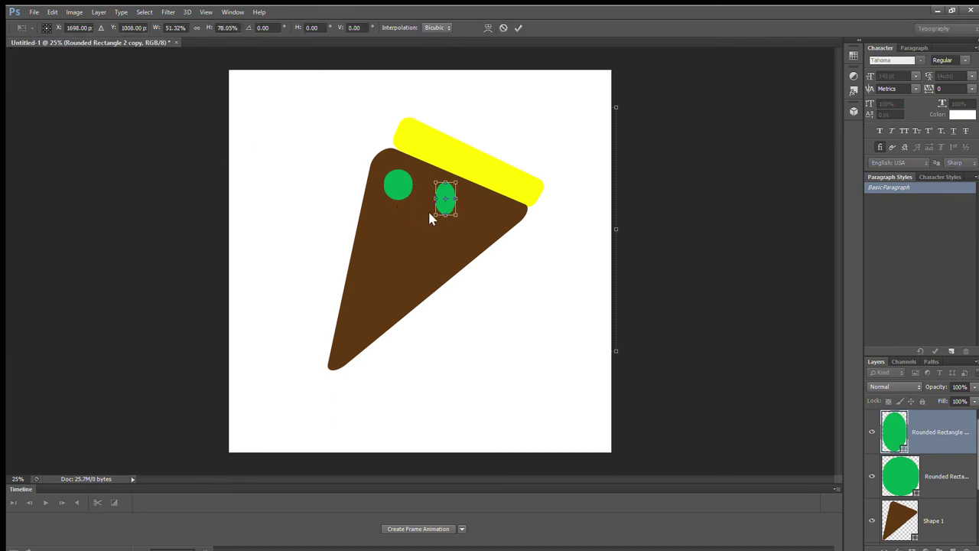
key("Return")
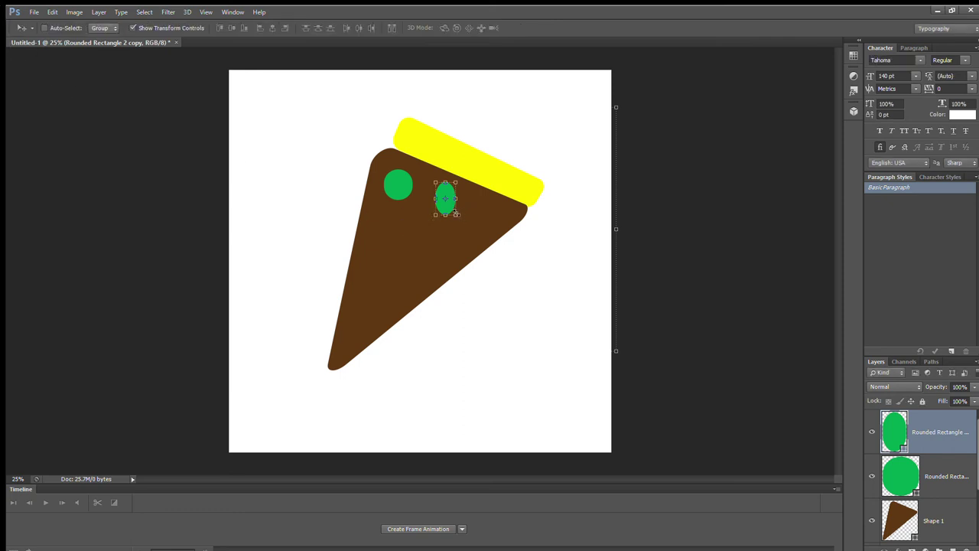
key("ctrl+t")
left_click_drag(457, 215, 470, 221)
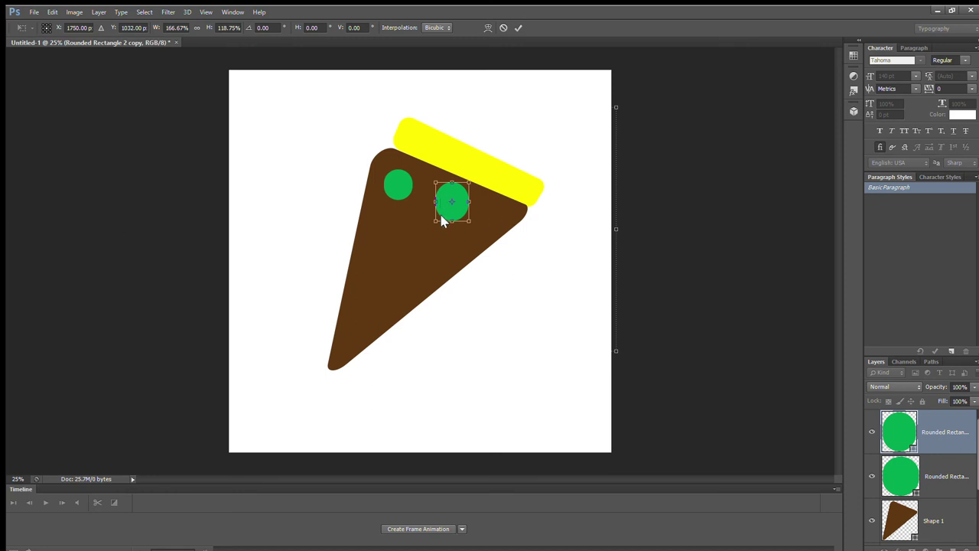
key("Return")
Step: Duplicate the second green circle and move the copy down and left, to the middle of the brown triangle below the first circle
key("g")
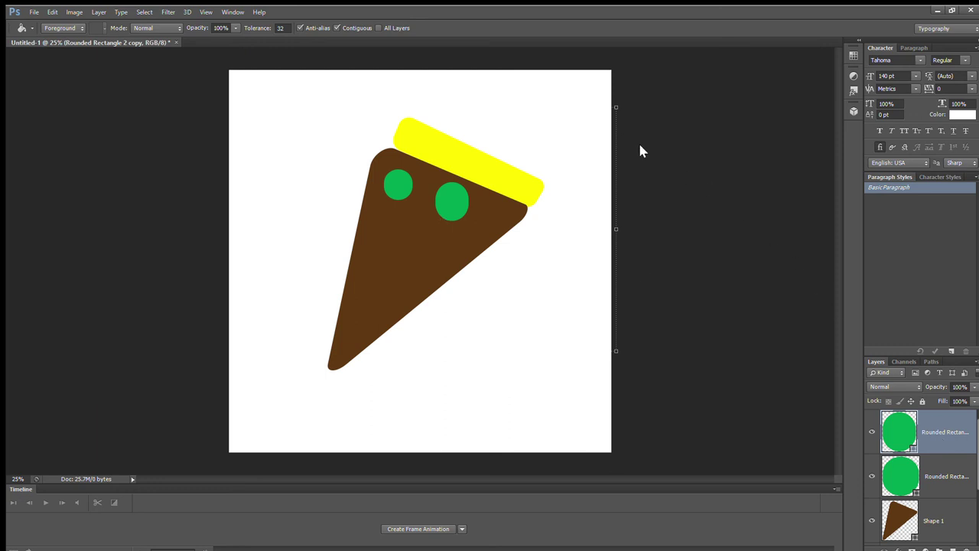
key("ctrl+j")
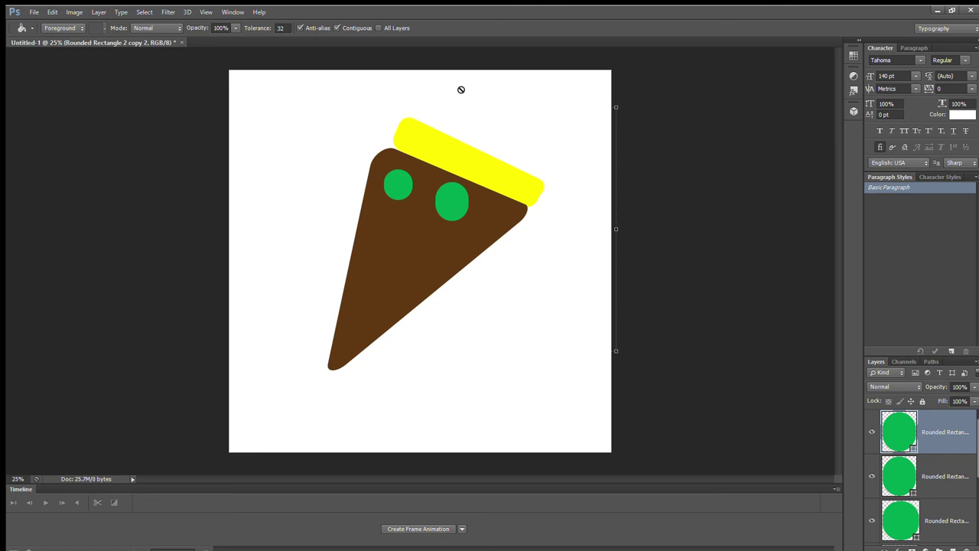
key("v")
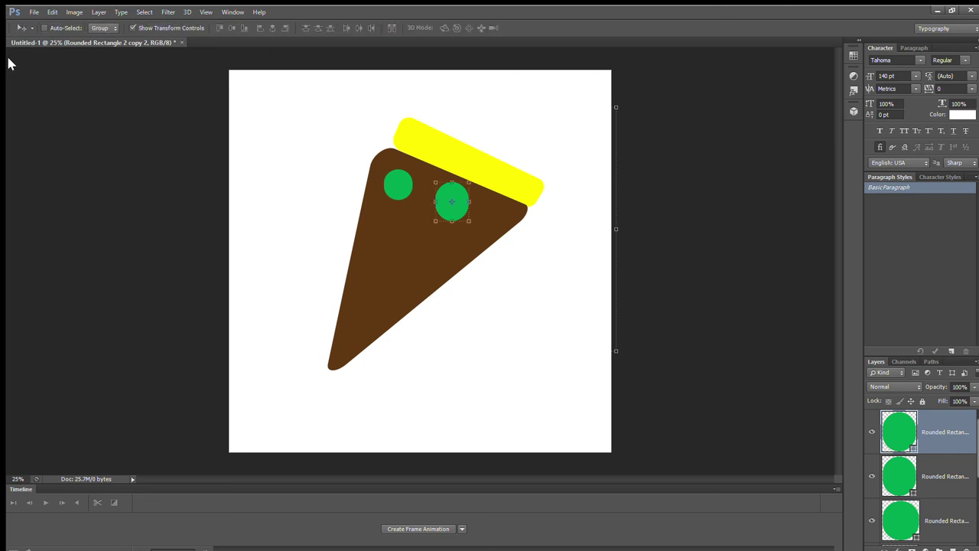
key("shift+Down")
key("shift+Down")
key("shift+Down")
key("shift+Down")
key("shift+Down")
key("shift+Down")
key("shift+Down")
key("shift+Down")
key("shift+Down")
key("shift+Down")
key("shift+Down")
key("shift+Down")
key("shift+Down")
key("shift+Down")
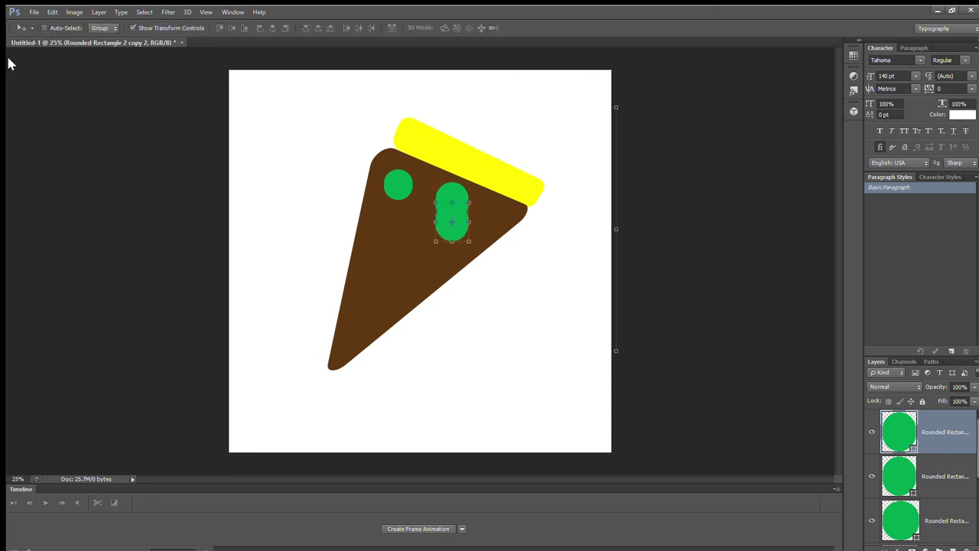
key("shift+Down")
key("shift+Down")
key("shift+Down")
key("shift+Down")
key("shift+Left")
key("shift+Left")
key("shift+Left")
key("shift+Left")
key("shift+Left")
key("shift+Left")
key("shift+Left")
key("shift+Left")
key("shift+Left")
key("shift+Left")
key("shift+Left")
key("shift+Left")
key("shift+Left")
key("shift+Left")
key("shift+Left")
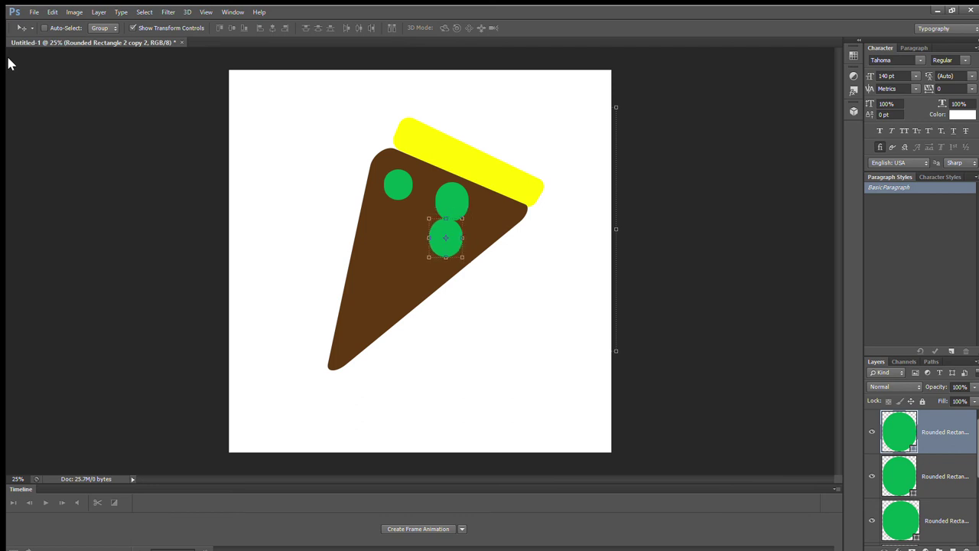
key("shift+Left")
key("shift+Left")
key("shift+Left")
key("shift+Left")
key("shift+Left")
key("shift+Left")
key("shift+Left")
key("shift+Left")
key("shift+Left")
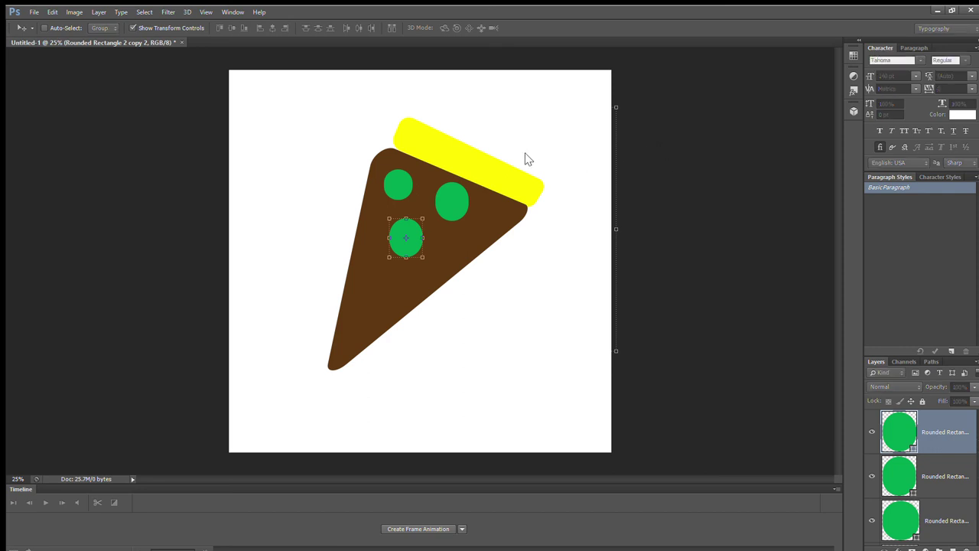
Step: Duplicate the third green circle and move the copy down and slightly left, toward the tip of the brown triangle
key("ctrl+j")
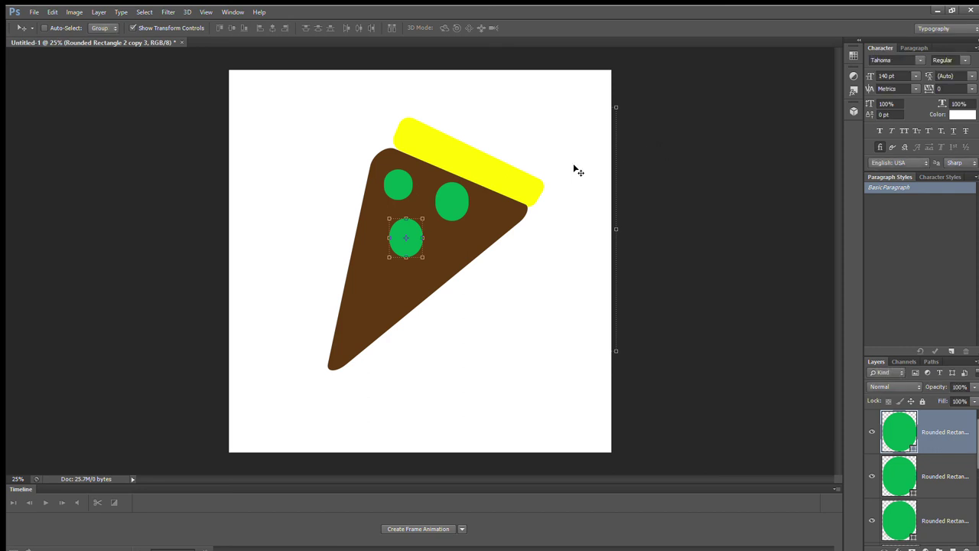
key("shift+Down")
key("shift+Down")
key("shift+Down")
key("shift+Down")
key("shift+Down")
key("shift+Down")
key("shift+Down")
key("shift+Down")
key("shift+Down")
key("shift+Down")
key("shift+Down")
key("shift+Down")
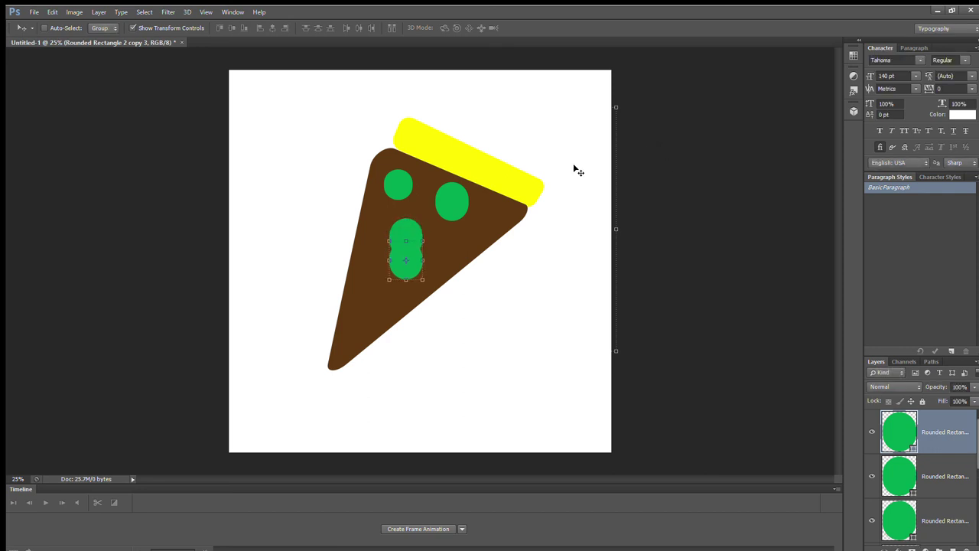
key("shift+Down")
key("shift+Down")
key("shift+Down")
key("shift+Down")
key("shift+Down")
key("shift+Down")
key("shift+Down")
key("shift+Down")
key("shift+Down")
key("shift+Down")
key("shift+Down")
key("shift+Down")
key("shift+Down")
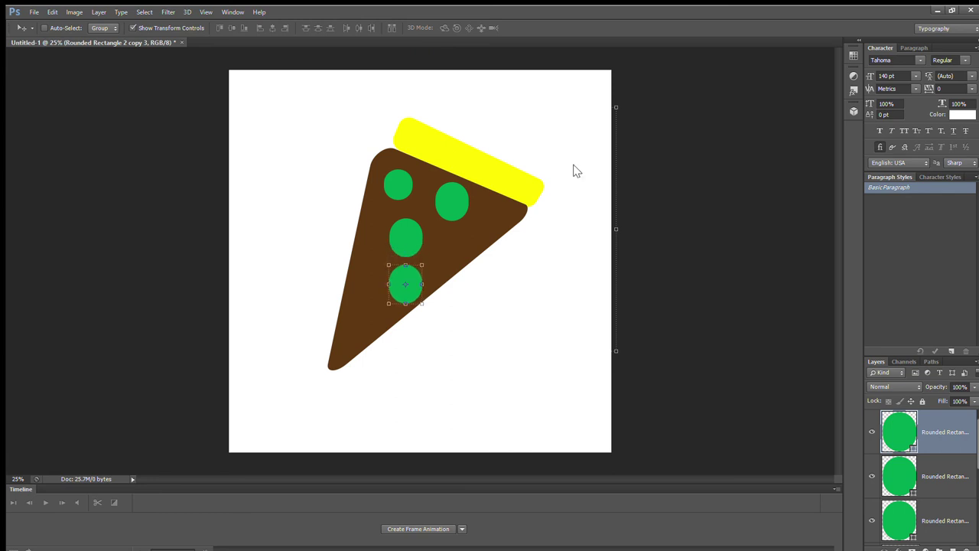
key("shift+Left")
key("shift+Left")
key("shift+Left")
key("shift+Left")
key("shift+Left")
key("shift+Left")
key("shift+Left")
key("shift+Left")
key("shift+Left")
key("shift+Left")
key("shift+Left")
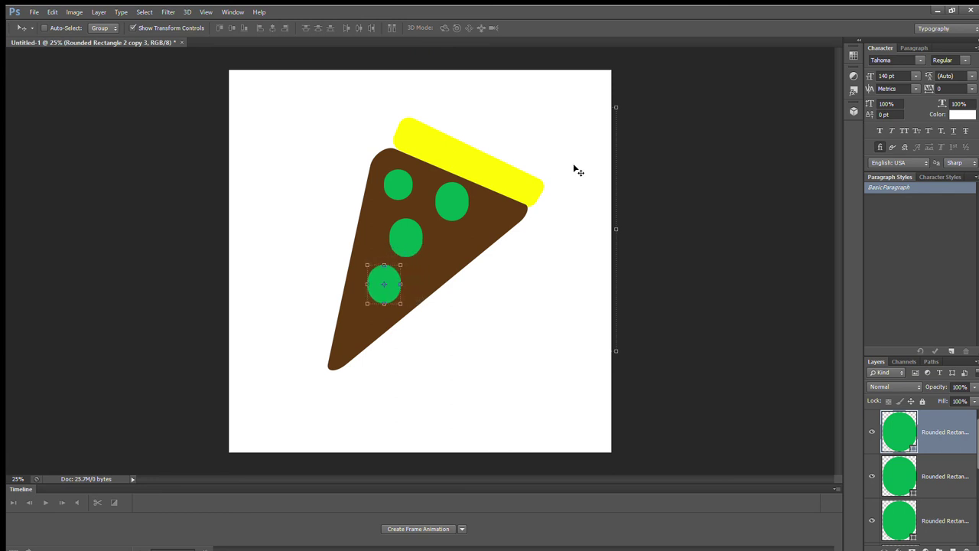
key("shift+Left")
key("shift+Left")
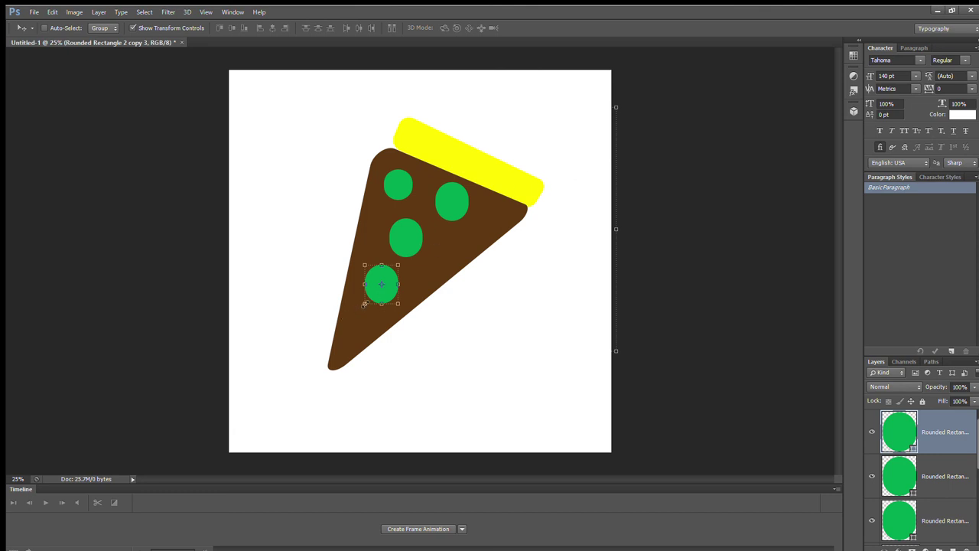
Step: Scale the lowest green circle to about 43% width and 74% height, and duplicate the resulting narrow oval
left_click_drag(365, 303, 382, 295)
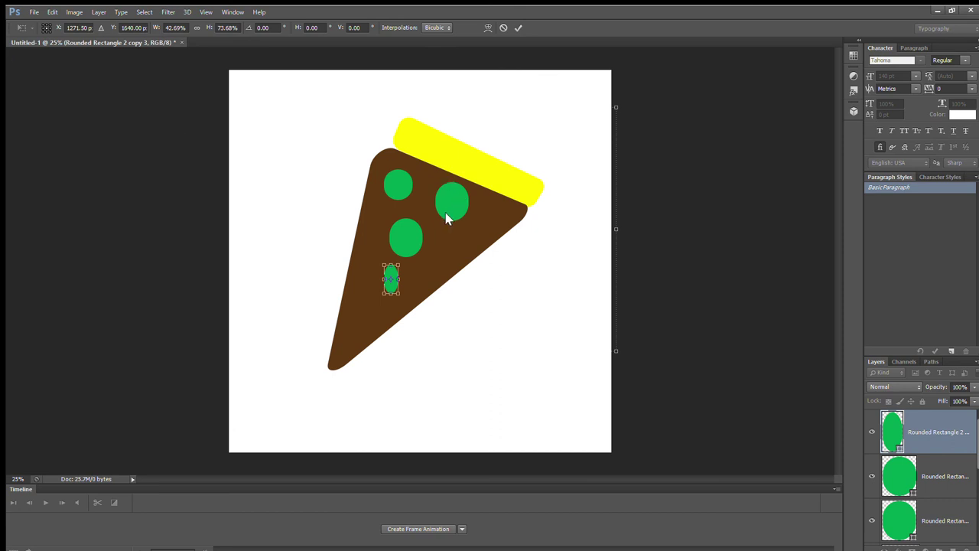
key("Return")
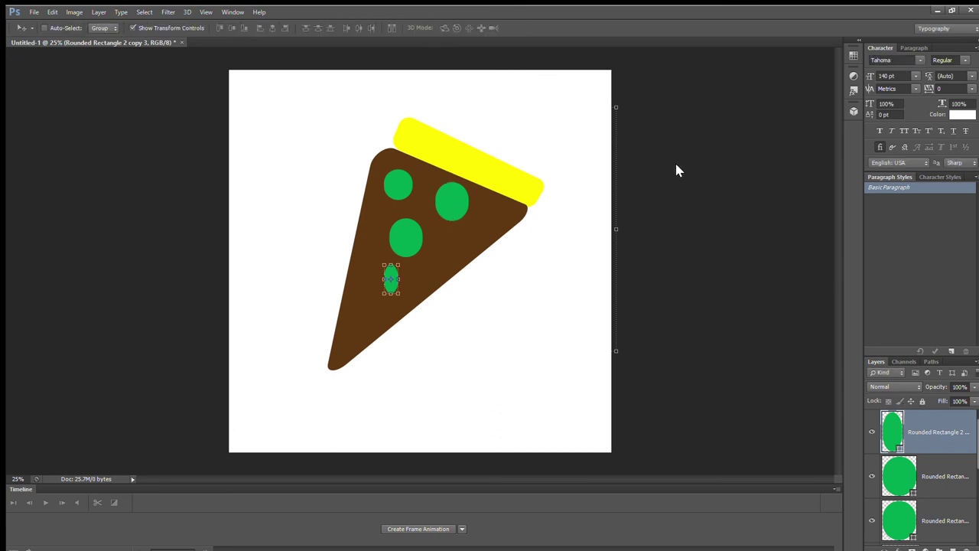
key("ctrl+j")
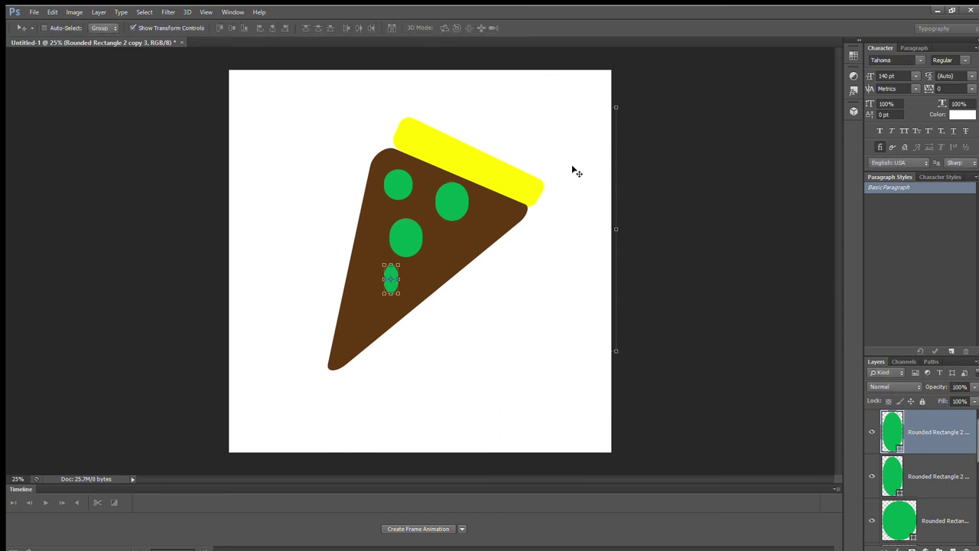
Step: Move the duplicated green oval down and left, clear of the original oval and closer to the brown triangle's tip
key("shift+Down")
key("shift+Down")
key("shift+Down")
key("shift+Down")
key("shift+Down")
key("shift+Down")
key("shift+Down")
key("shift+Down")
key("shift+Down")
key("shift+Down")
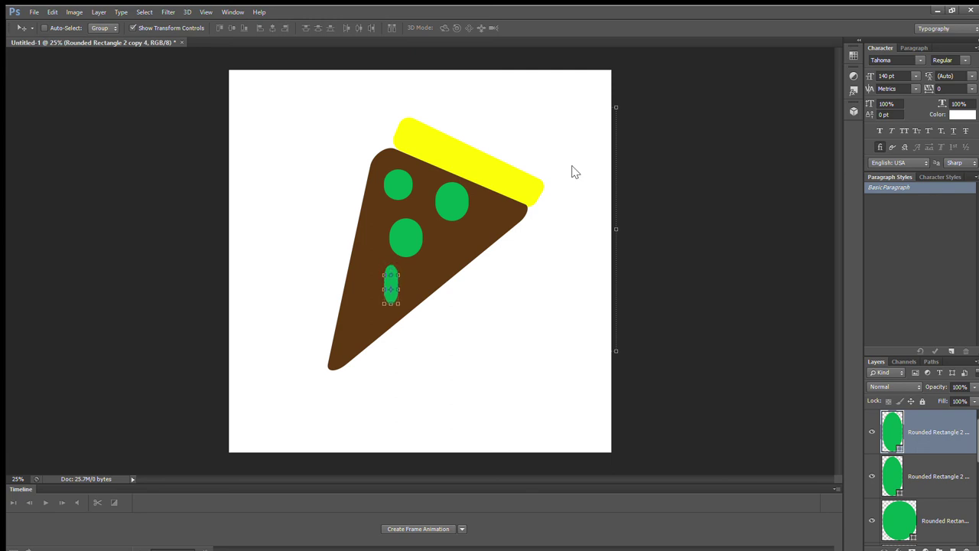
key("shift+Left")
key("shift+Left")
key("shift+Left")
key("shift+Left")
key("shift+Left")
key("shift+Left")
key("shift+Left")
key("shift+Left")
key("shift+Left")
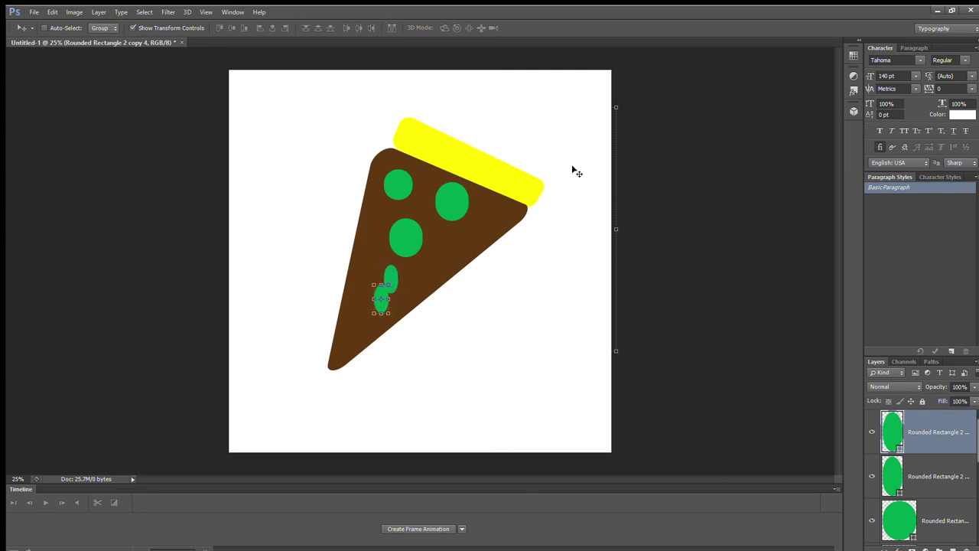
key("shift+Down")
key("shift+Down")
key("shift+Down")
key("shift+Down")
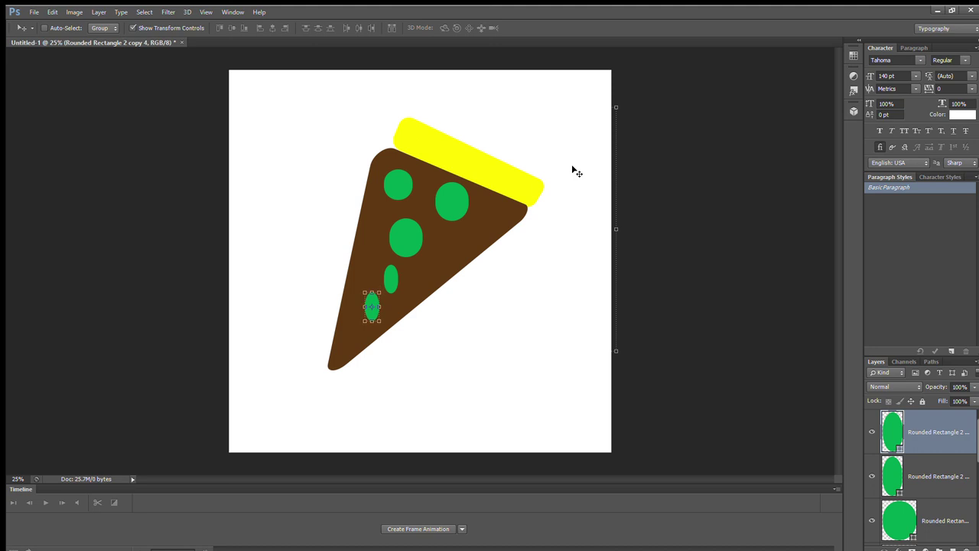
key("shift+Left")
key("shift+Left")
key("shift+Left")
key("shift+Down")
key("shift+Down")
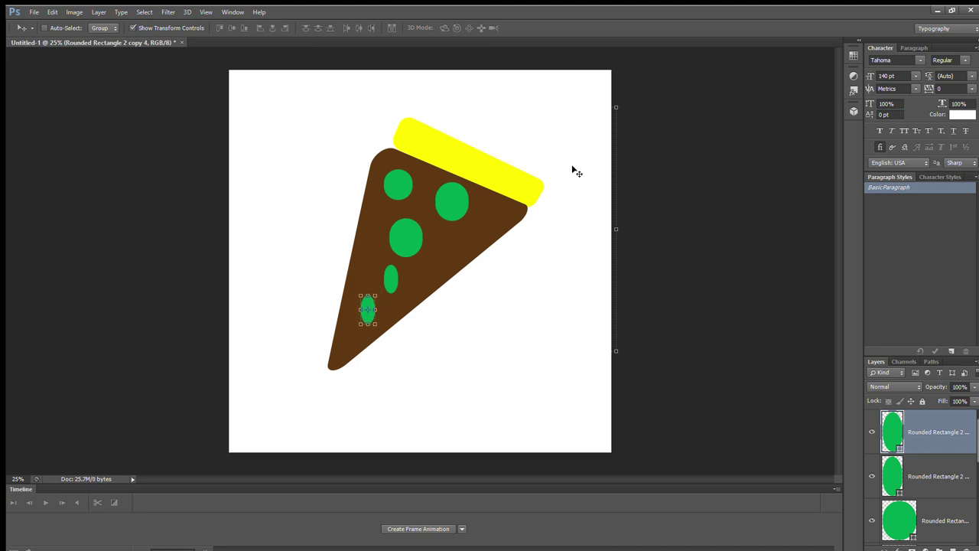
Step: Select the yellow crust bar's layer and nudge the bar up and slightly left along the brown triangle's upper edge
scroll(926, 459, "down", 5)
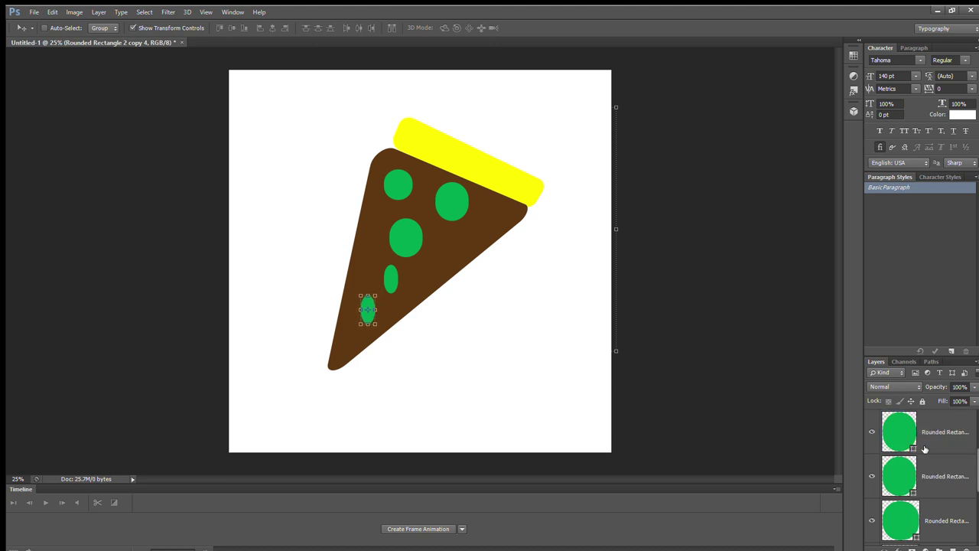
left_click(941, 478)
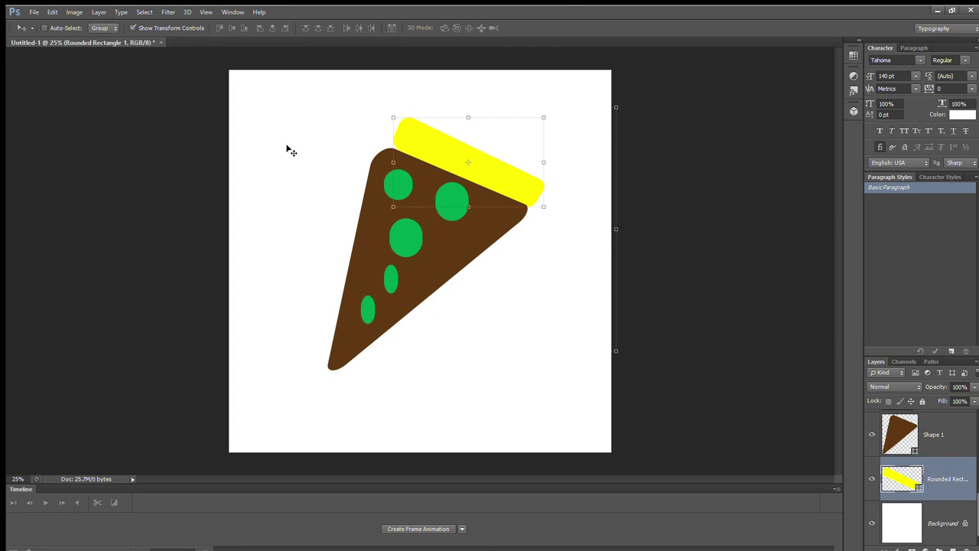
key("shift+Up")
key("shift+Up")
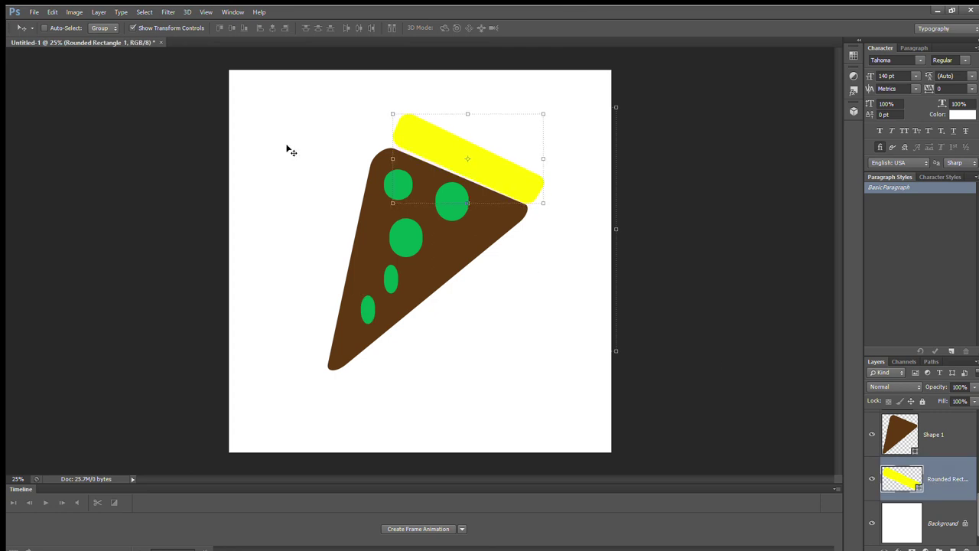
key("shift+Left")
key("shift+Left")
key("shift+Left")
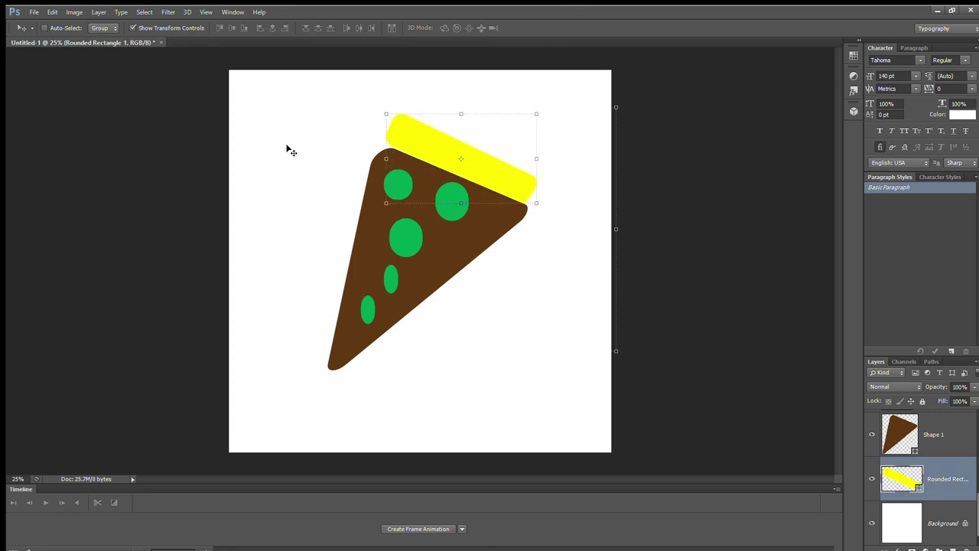
key("shift+Right")
key("shift+Right")
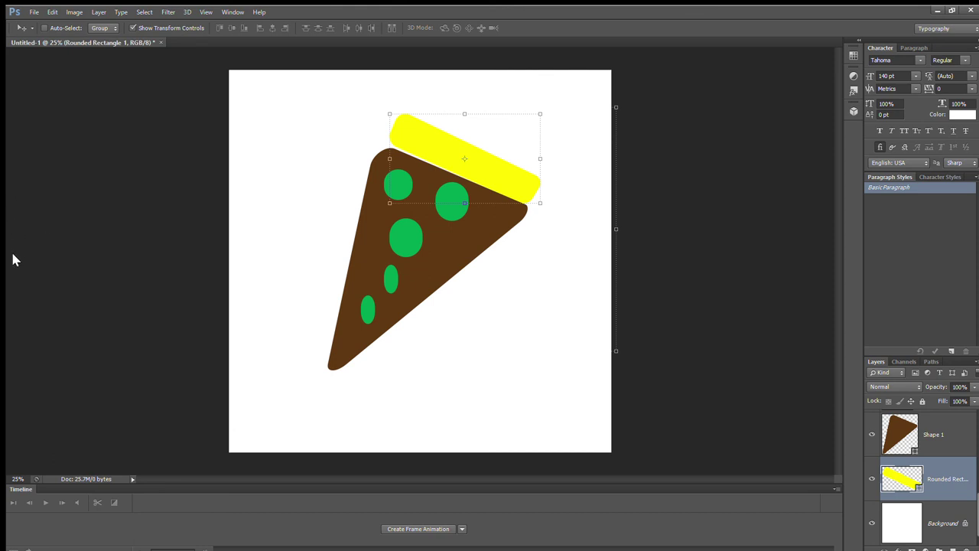
Step: Rotate the yellow crust bar by about -2.32°
key("t")
key("v")
left_click_drag(391, 101, 390, 102)
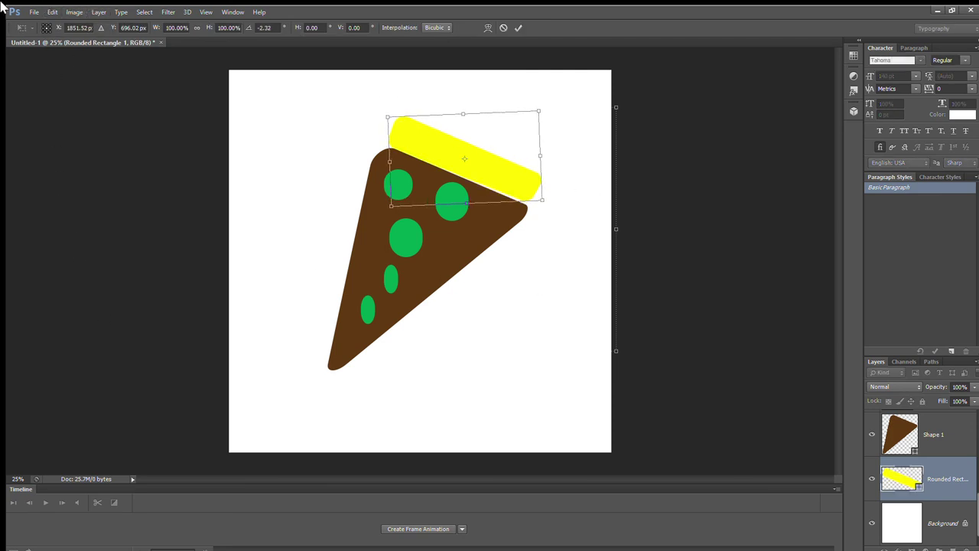
key("Return")
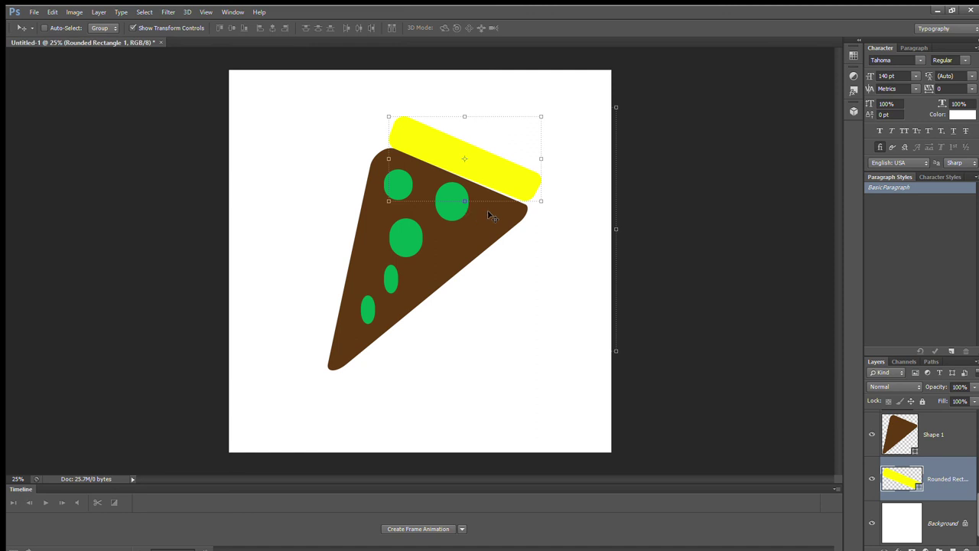
Step: Rotate the yellow crust bar by about 1.32° to line it up with the brown triangle's upper edge
left_click(552, 116)
left_click_drag(540, 102, 544, 102)
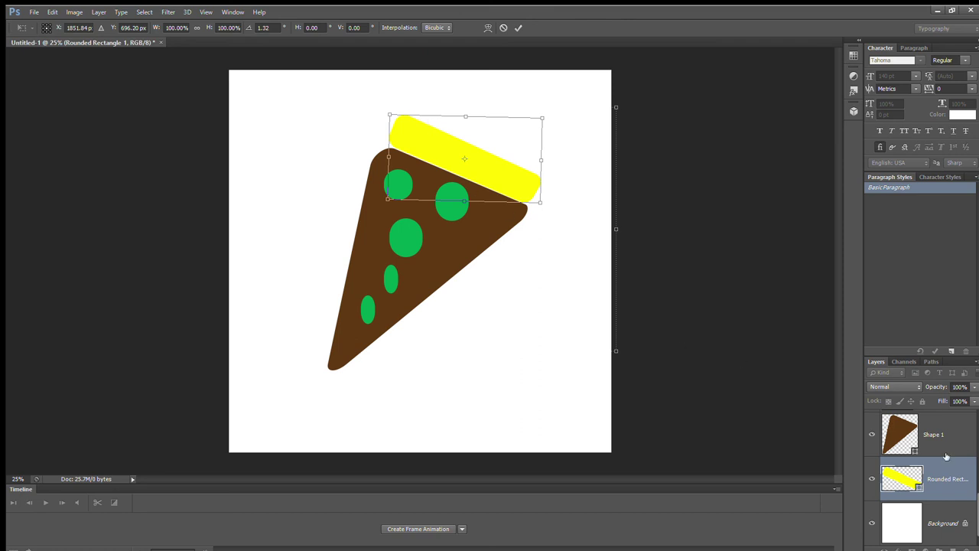
scroll(946, 457, "up", 3)
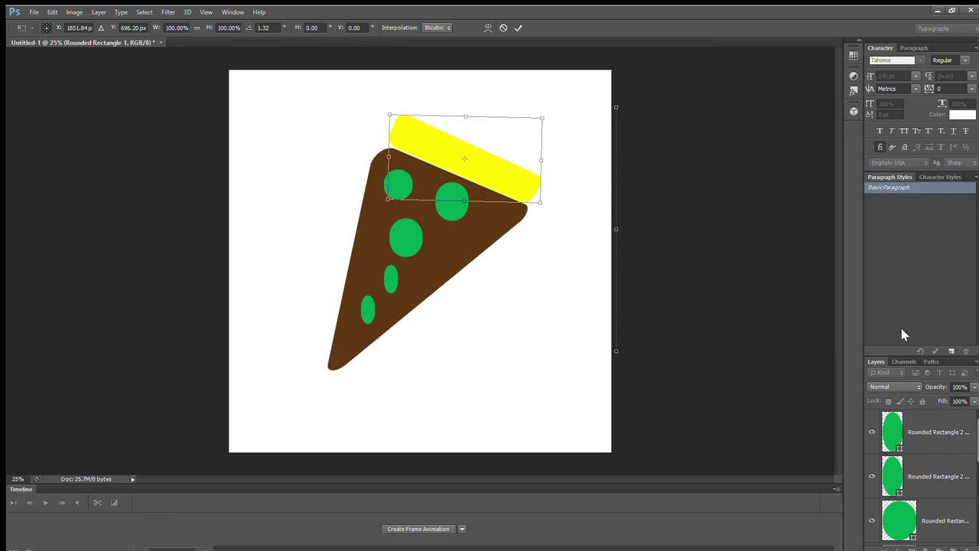